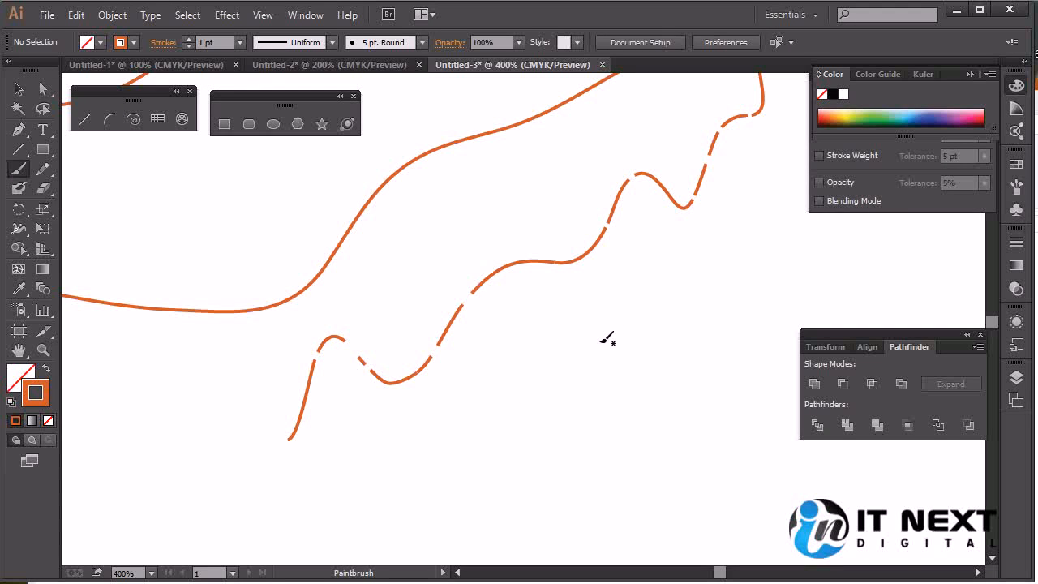
# Draw a rough closed loop with the Paintbrush below the dashed wavy curve and select it
pyautogui.moveTo(660, 305)
pyautogui.mouseDown()
pyautogui.moveTo(457, 433)
pyautogui.moveTo(675, 461)
pyautogui.moveTo(690, 374)
pyautogui.moveTo(677, 344)
pyautogui.moveTo(608, 309)
pyautogui.mouseUp()
pyautogui.press('v')
pyautogui.click(489, 389)
pyautogui.press('b')
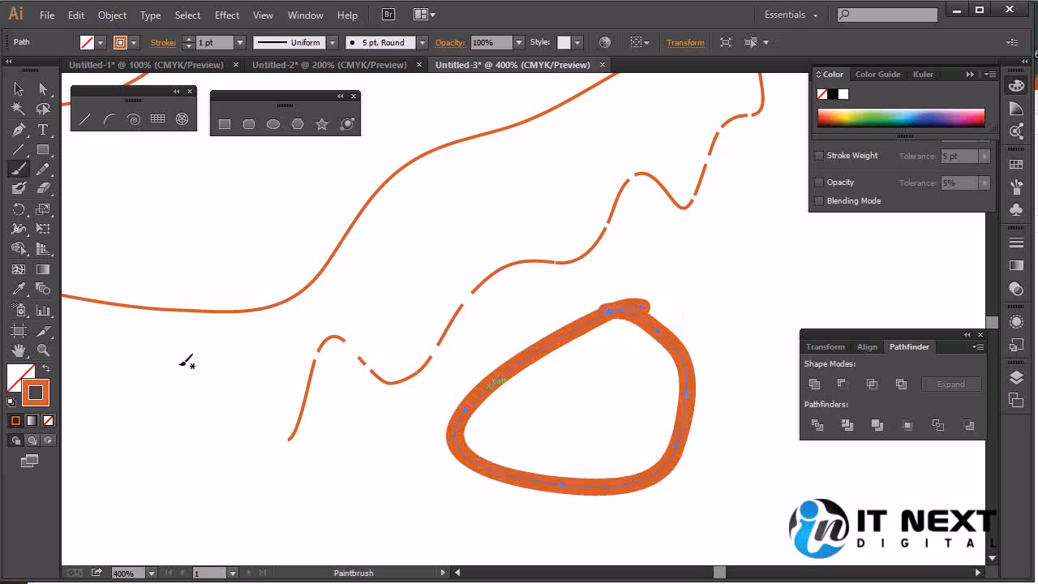
# Fill the closed loop with green and move it up over the two curves
pyautogui.click(27, 376)
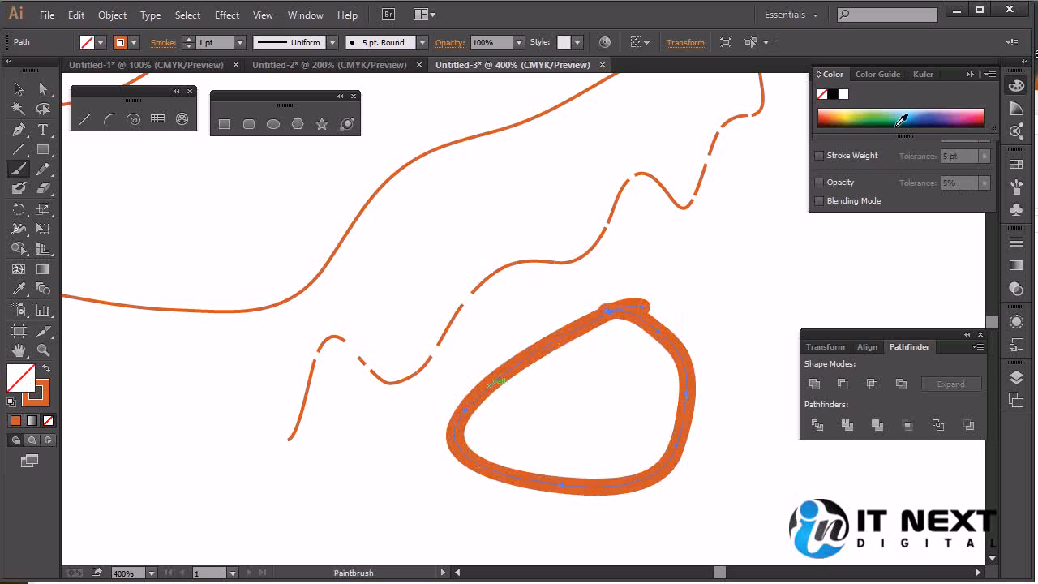
pyautogui.click(882, 112)
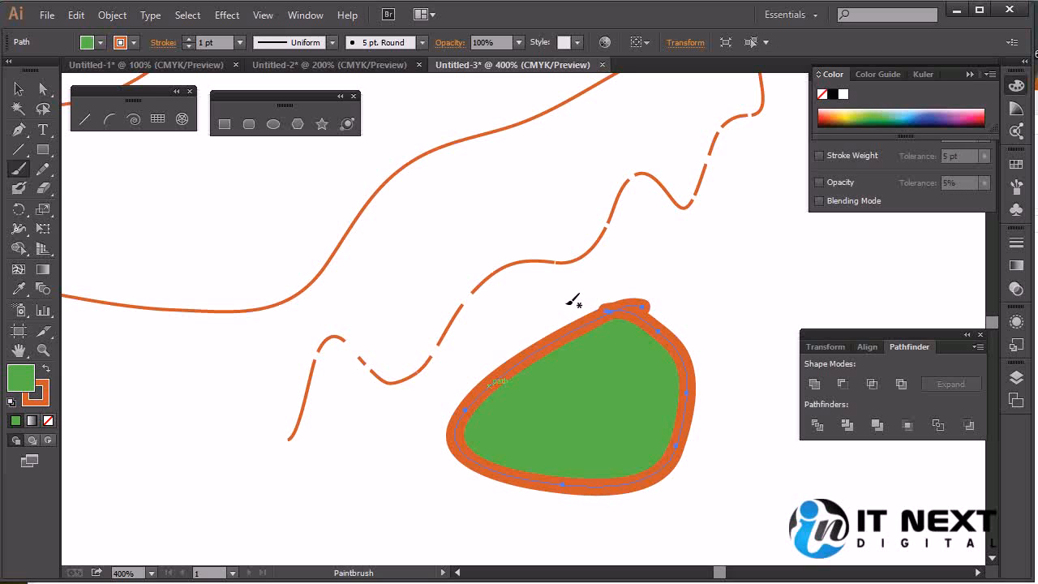
pyautogui.press('v')
pyautogui.moveTo(624, 352); pyautogui.dragTo(491, 153)
# Review the Blob Brush tool options and the roundness variation choices, keeping roundness on Fixed
pyautogui.click(18, 189)
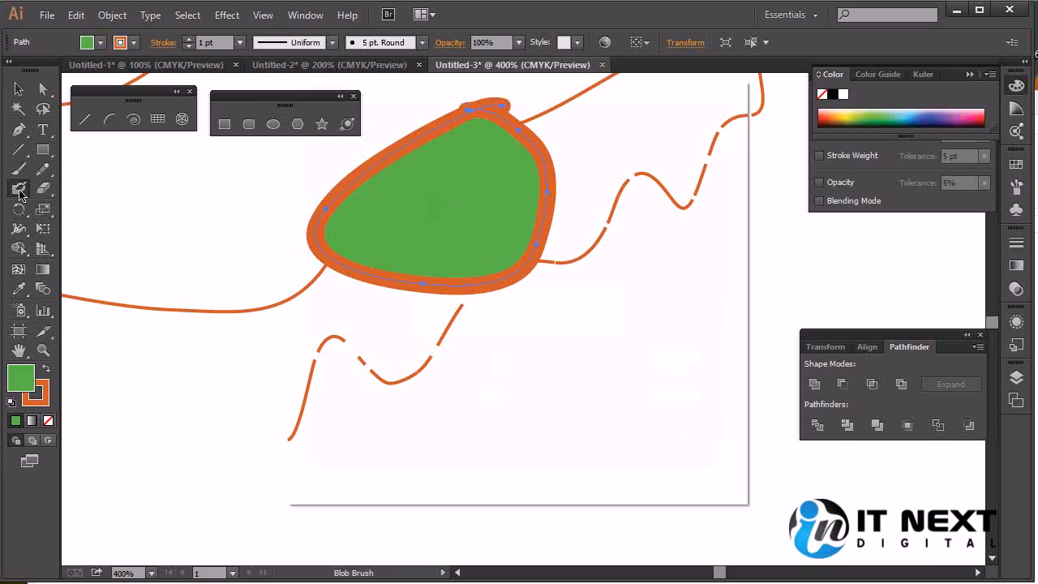
pyautogui.doubleClick(18, 191)
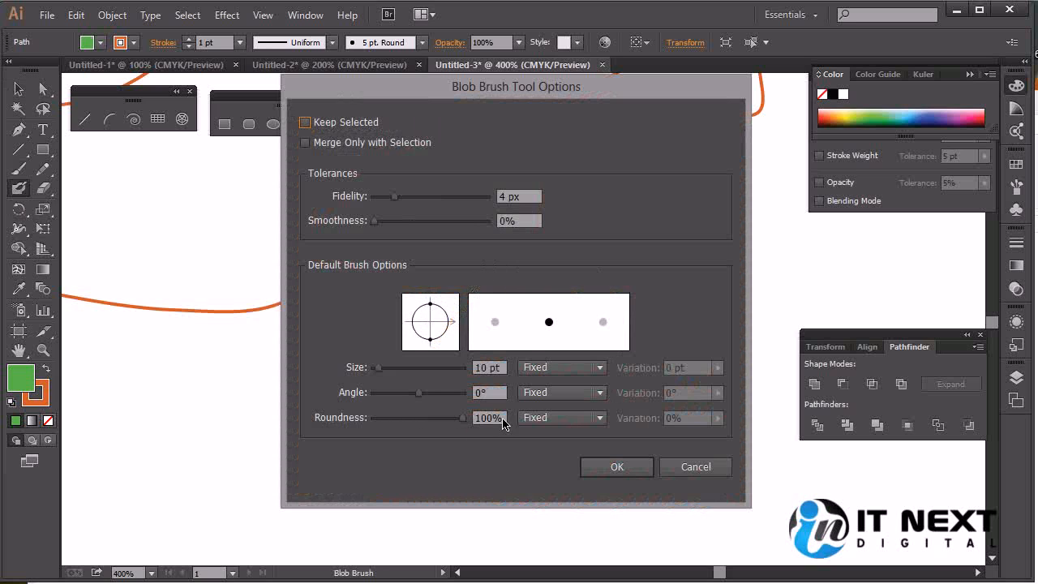
pyautogui.click(600, 419)
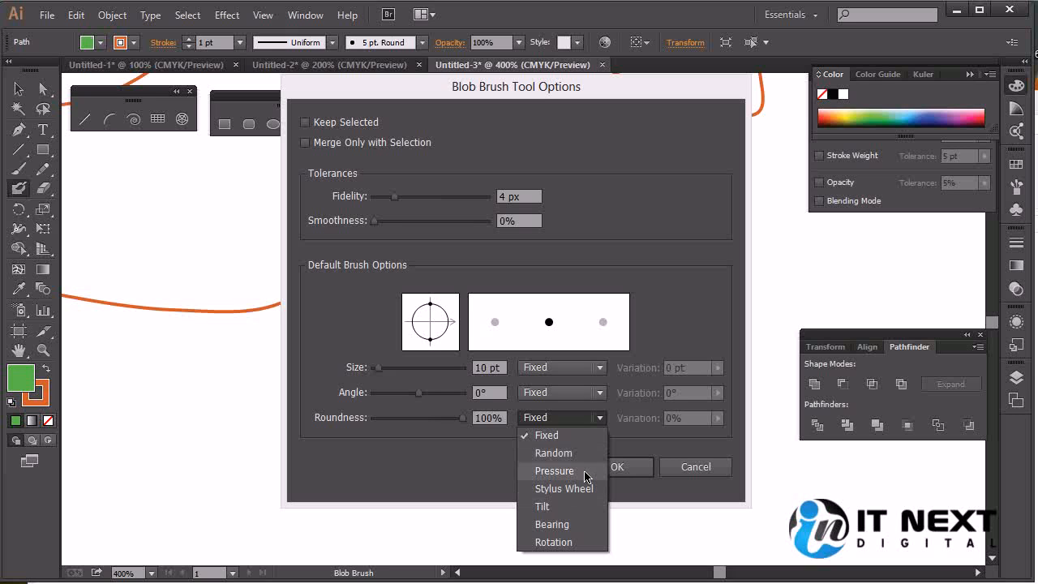
pyautogui.click(570, 437)
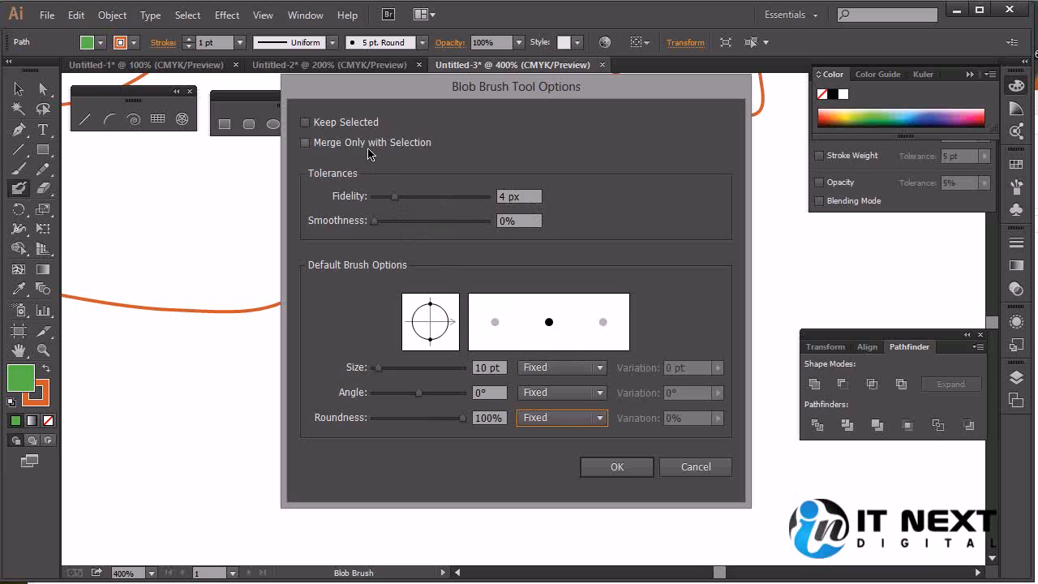
pyautogui.click(616, 466)
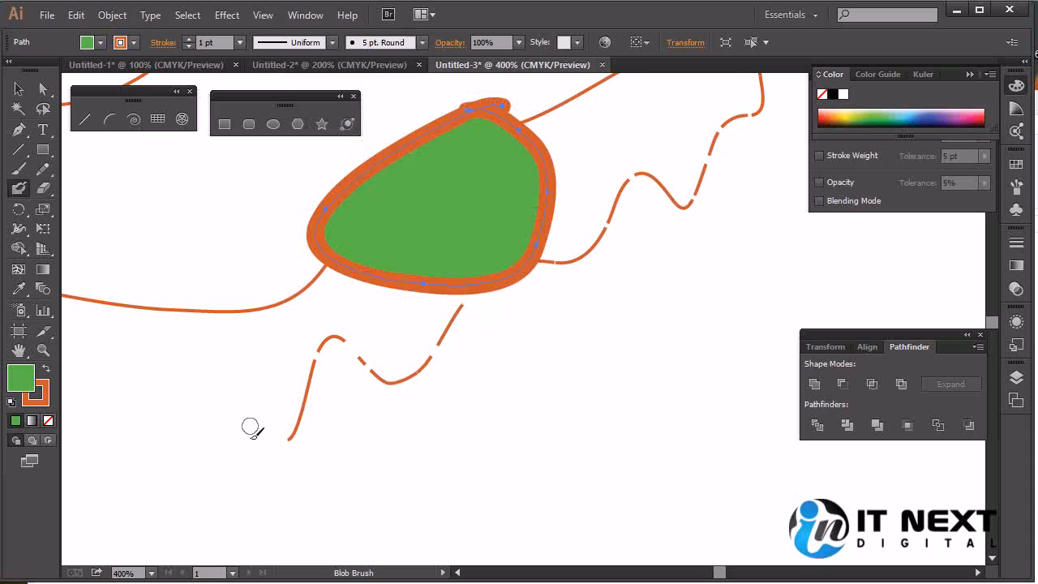
# Paint a solid orange patch with the Blob Brush below the green shape and select it
pyautogui.moveTo(591, 333)
pyautogui.mouseDown()
pyautogui.moveTo(561, 354)
pyautogui.moveTo(600, 353)
pyautogui.moveTo(602, 379)
pyautogui.moveTo(581, 421)
pyautogui.moveTo(547, 418)
pyautogui.moveTo(539, 399)
pyautogui.moveTo(548, 359)
pyautogui.moveTo(554, 364)
pyautogui.moveTo(531, 337)
pyautogui.moveTo(526, 415)
pyautogui.moveTo(556, 399)
pyautogui.moveTo(526, 392)
pyautogui.moveTo(516, 415)
pyautogui.mouseUp()
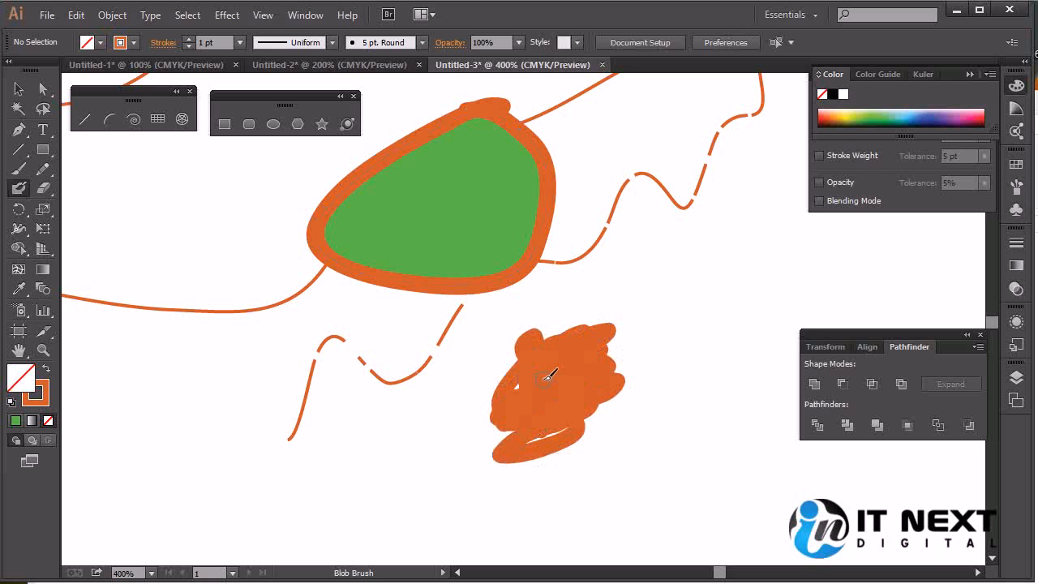
pyautogui.keyDown('ctrl'); pyautogui.click(551, 381); pyautogui.keyUp('ctrl')
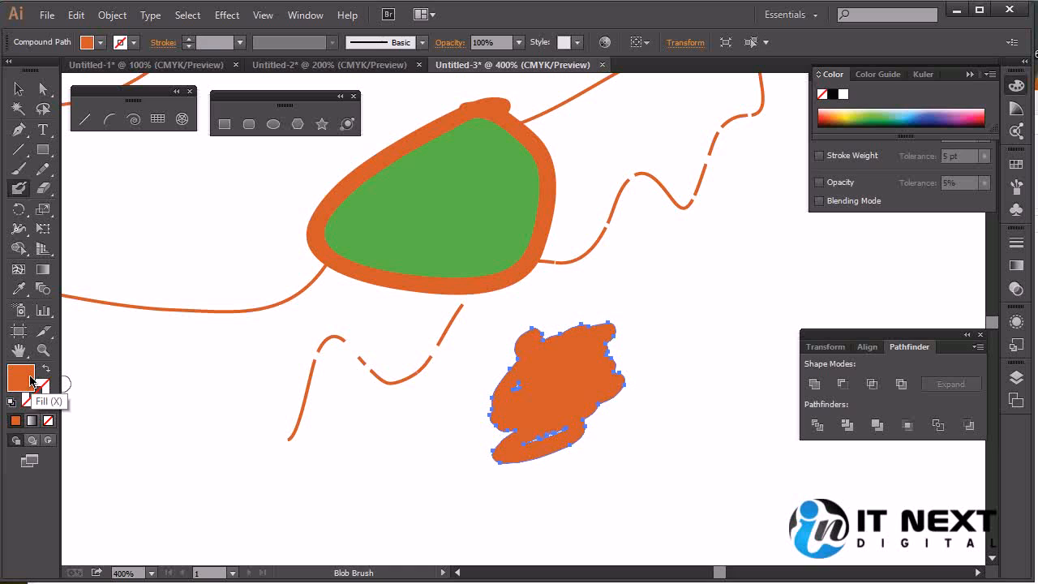
# Deselect the patch and scribble a dense leaf-shaped stroke beside it with the Paintbrush
pyautogui.click(18, 168)
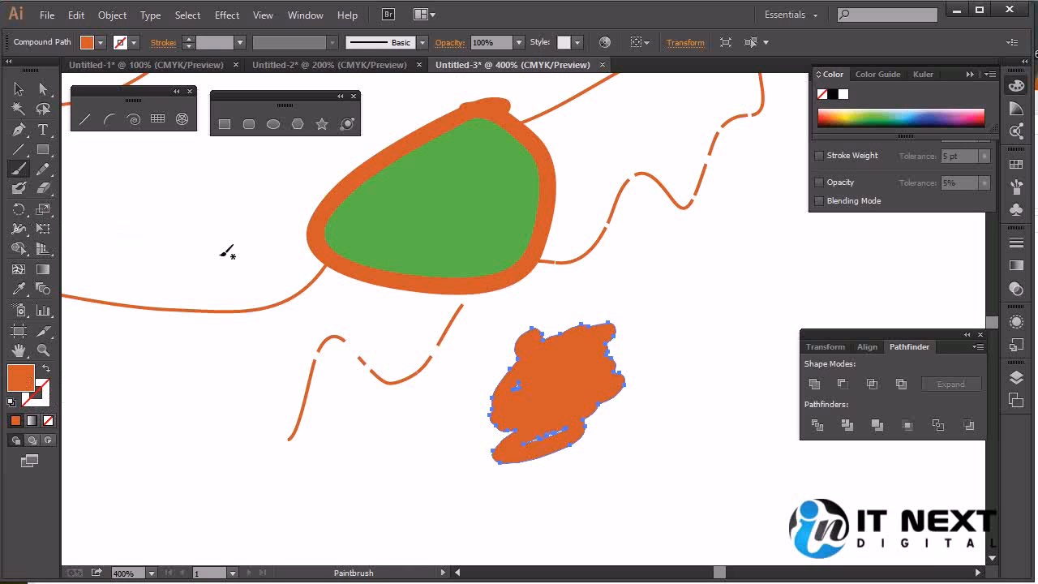
pyautogui.keyDown('ctrl'); pyautogui.click(666, 445); pyautogui.keyUp('ctrl')
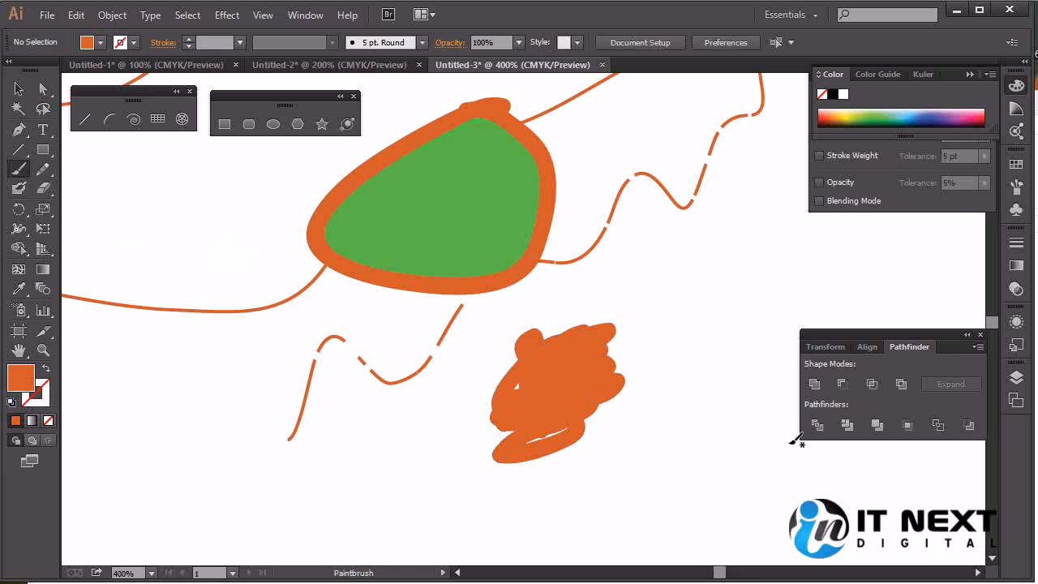
pyautogui.moveTo(734, 381)
pyautogui.mouseDown()
pyautogui.moveTo(654, 436)
pyautogui.moveTo(675, 472)
pyautogui.moveTo(696, 468)
pyautogui.moveTo(669, 437)
pyautogui.moveTo(725, 381)
pyautogui.moveTo(664, 472)
pyautogui.moveTo(722, 493)
pyautogui.mouseUp()
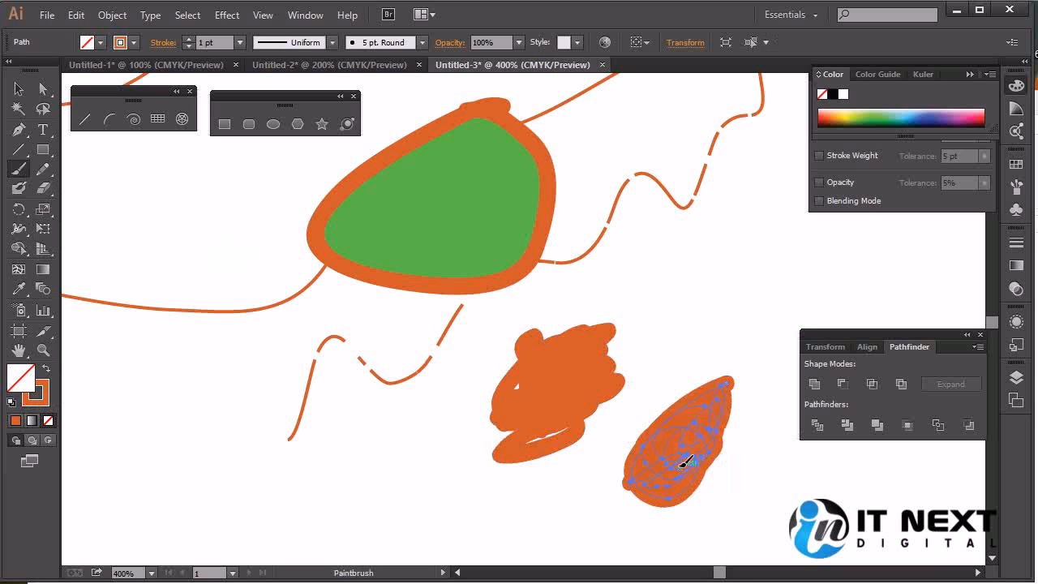
# Select the Blob Brush patch and the Paintbrush scribble in turn to compare their paths, and add another Paintbrush stroke over the scribble
pyautogui.keyDown('ctrl'); pyautogui.click(549, 386); pyautogui.keyUp('ctrl')
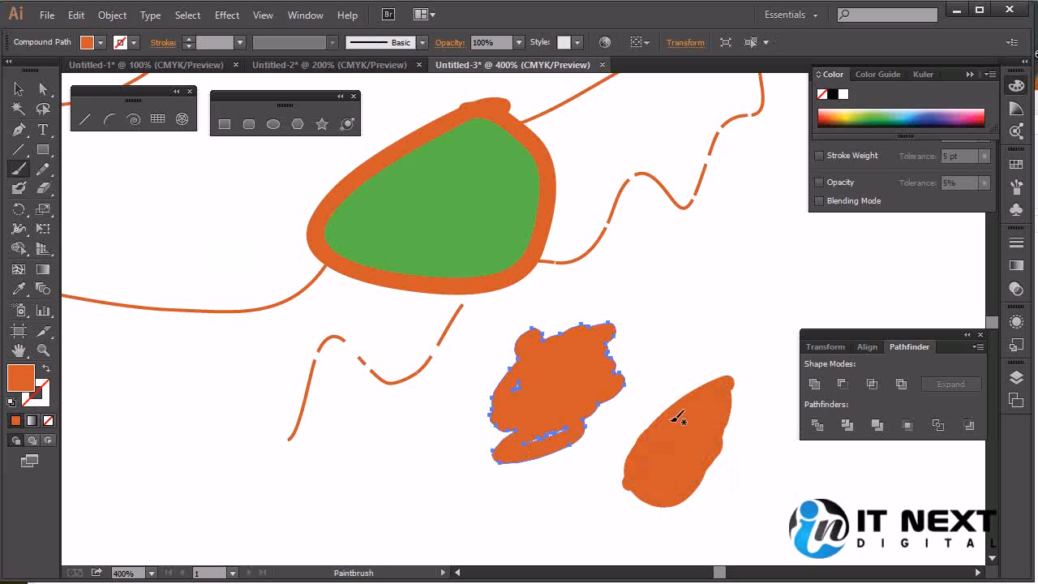
pyautogui.keyDown('ctrl'); pyautogui.click(698, 428); pyautogui.keyUp('ctrl')
pyautogui.keyDown('ctrl'); pyautogui.click(599, 379); pyautogui.keyUp('ctrl')
pyautogui.moveTo(629, 482); pyautogui.dragTo(694, 455)
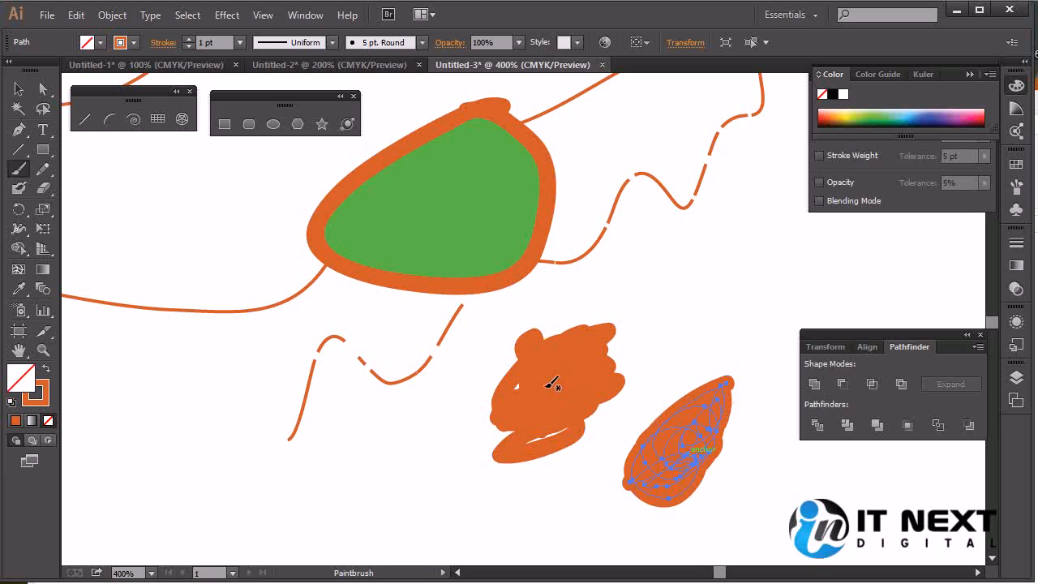
# Set the Blob Brush tip to a -30° angle and 47% roundness, and paint a long wavy stroke and a large loop
pyautogui.click(19, 190)
pyautogui.doubleClick(19, 191)
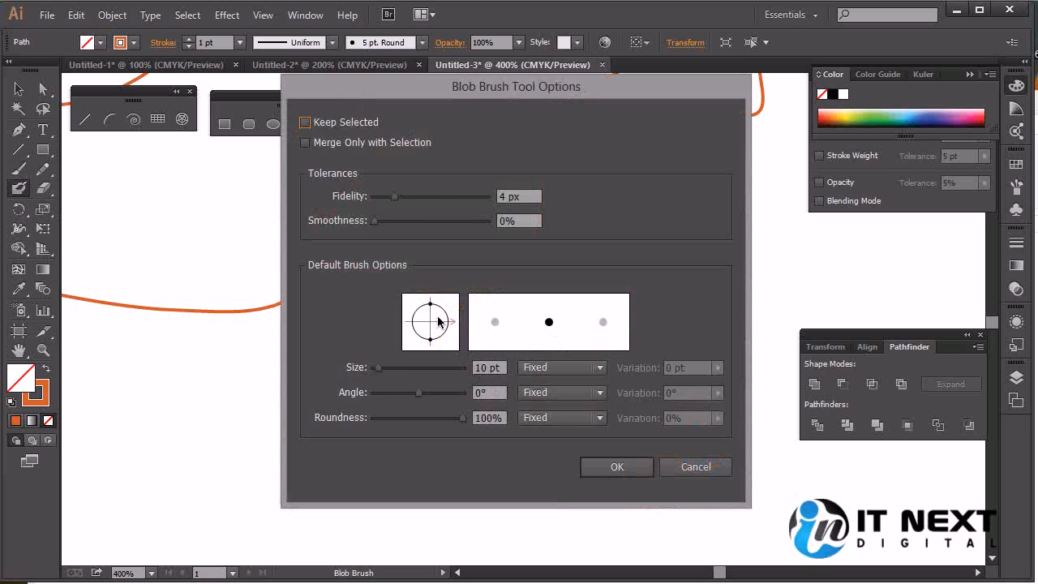
pyautogui.moveTo(431, 304); pyautogui.dragTo(451, 337)
pyautogui.click(622, 469)
pyautogui.moveTo(146, 415)
pyautogui.mouseDown()
pyautogui.moveTo(353, 428)
pyautogui.moveTo(412, 485)
pyautogui.moveTo(545, 480)
pyautogui.moveTo(581, 541)
pyautogui.moveTo(593, 460)
pyautogui.moveTo(697, 361)
pyautogui.moveTo(641, 367)
pyautogui.mouseUp()
pyautogui.moveTo(184, 163)
pyautogui.mouseDown()
pyautogui.moveTo(144, 175)
pyautogui.moveTo(103, 235)
pyautogui.moveTo(130, 287)
pyautogui.moveTo(240, 306)
pyautogui.moveTo(299, 219)
pyautogui.moveTo(228, 134)
pyautogui.moveTo(184, 134)
pyautogui.moveTo(159, 184)
pyautogui.moveTo(195, 216)
pyautogui.mouseUp()
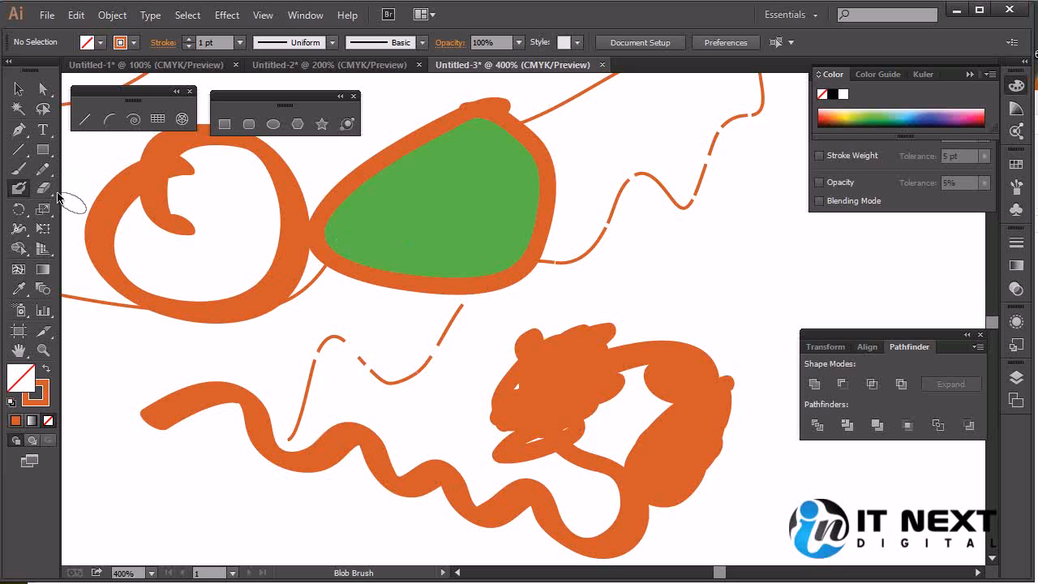
# Set the Blob Brush roundness to 100% and review the variation choices for roundness, angle and size, leaving them on Fixed
pyautogui.doubleClick(18, 187)
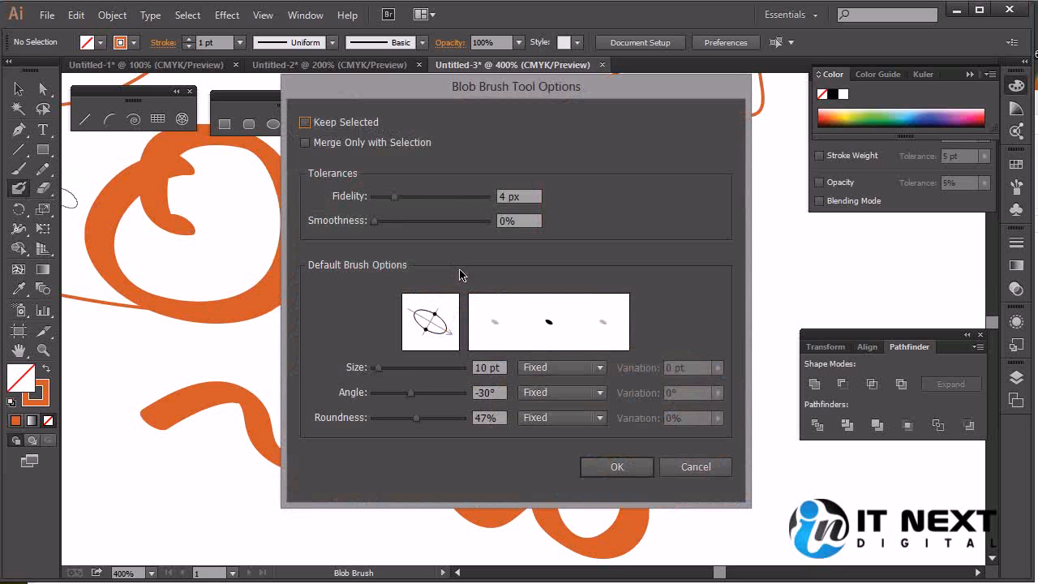
pyautogui.moveTo(427, 337); pyautogui.dragTo(400, 340)
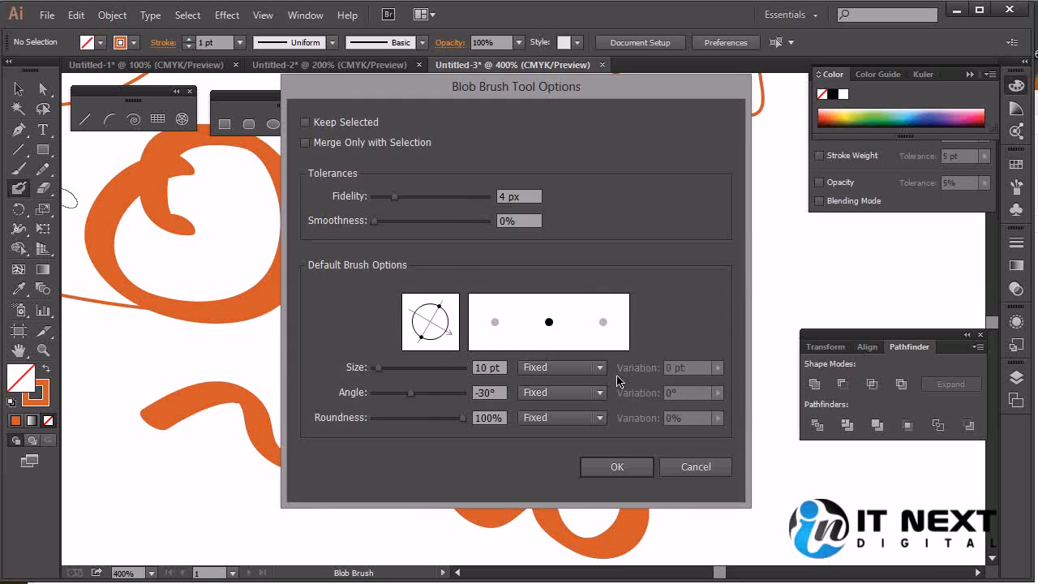
pyautogui.click(600, 419)
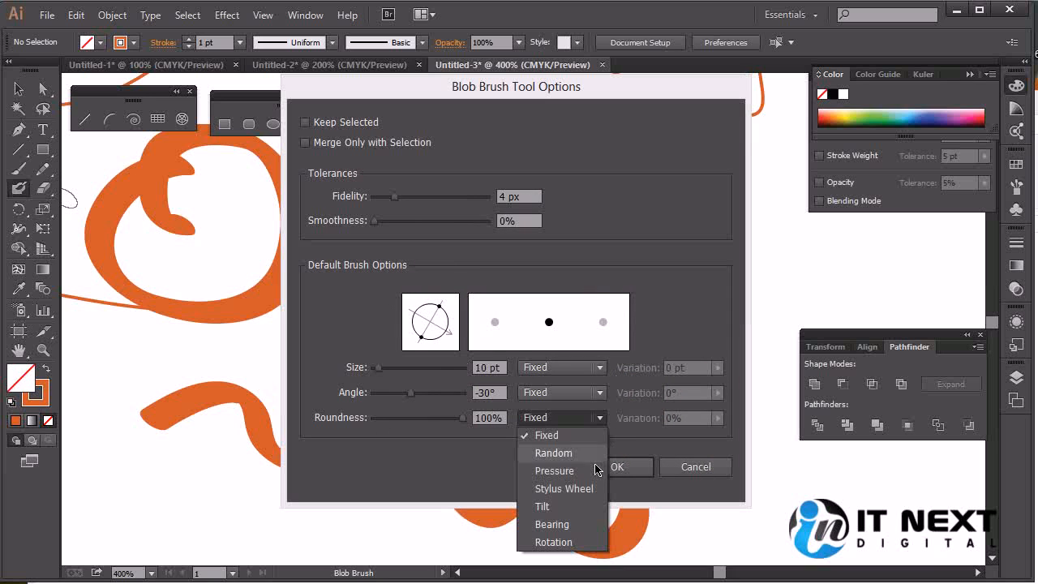
pyautogui.click(598, 394)
pyautogui.click(598, 394)
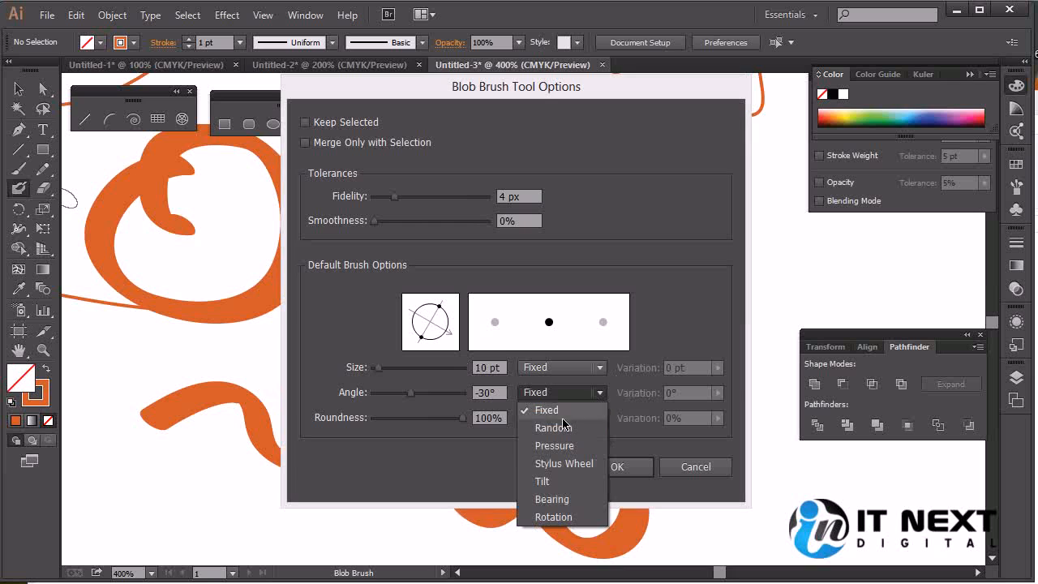
pyautogui.click(598, 393)
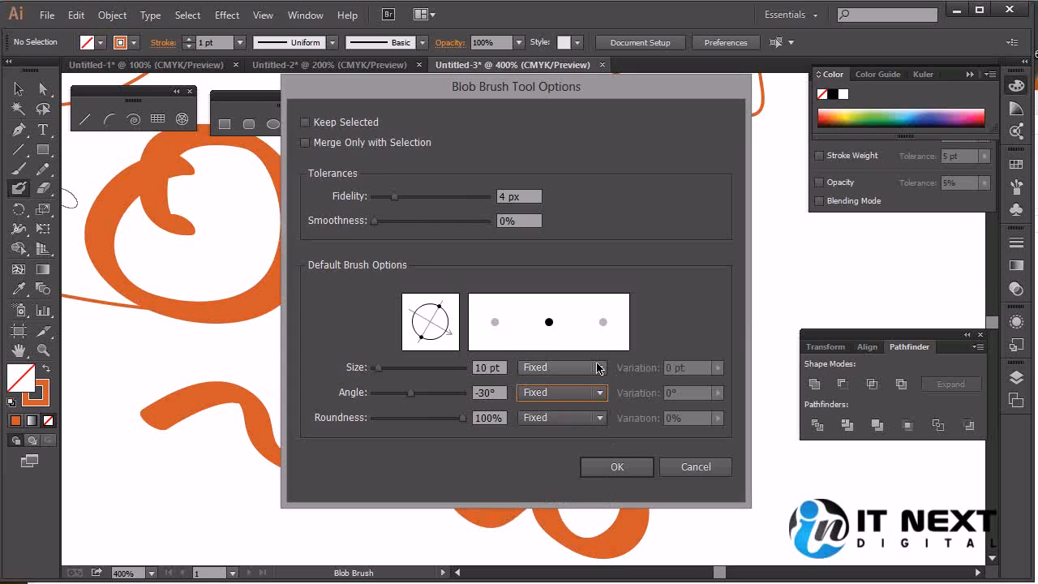
pyautogui.click(598, 369)
pyautogui.click(646, 247)
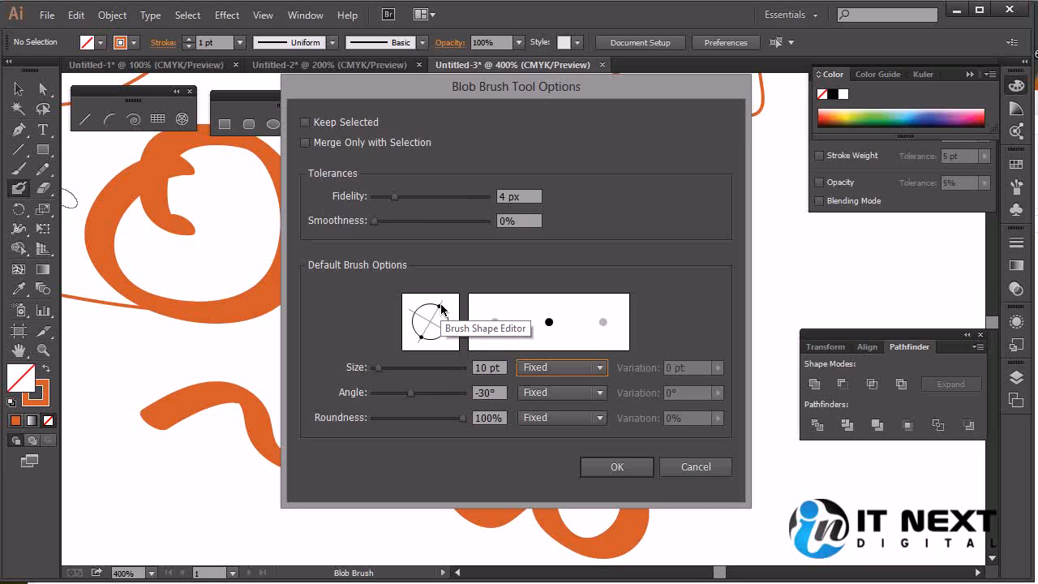
# Flatten the Blob Brush tip to 12% roundness and paint three wavy calligraphic strokes
pyautogui.moveTo(441, 309); pyautogui.dragTo(432, 322)
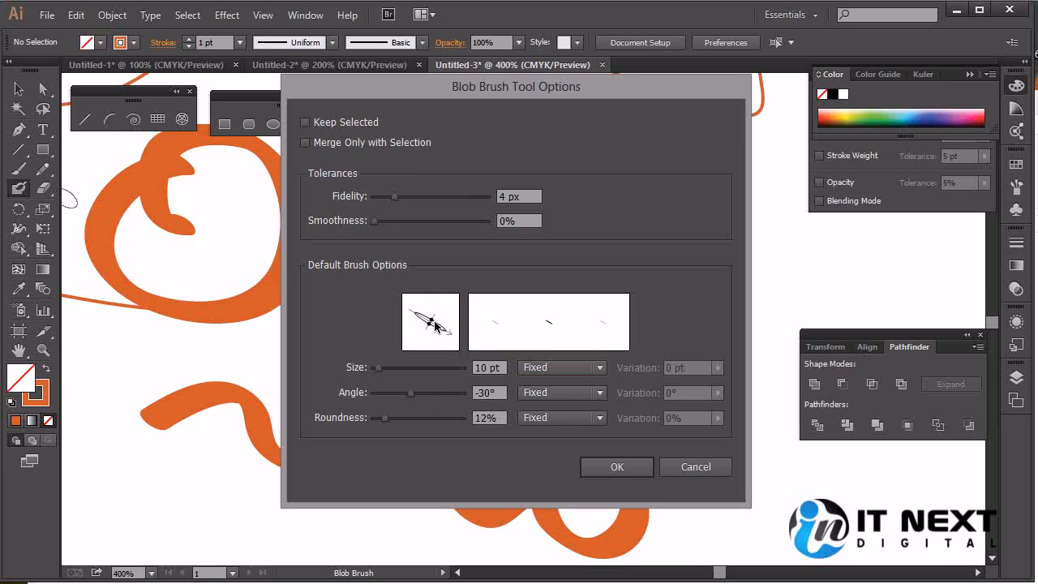
pyautogui.click(600, 463)
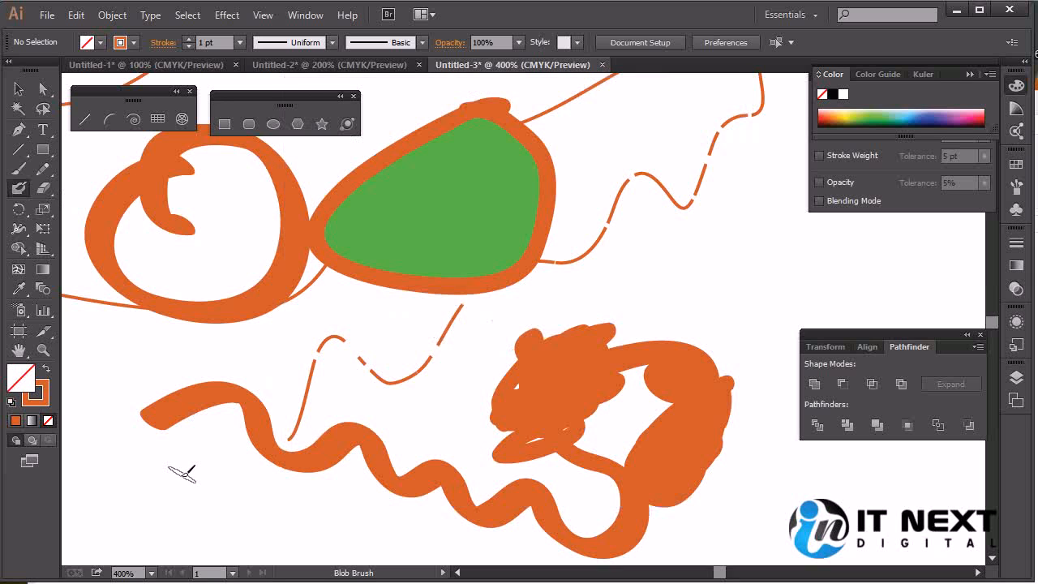
pyautogui.moveTo(126, 542)
pyautogui.mouseDown()
pyautogui.moveTo(152, 518)
pyautogui.moveTo(234, 507)
pyautogui.moveTo(430, 535)
pyautogui.mouseUp()
pyautogui.moveTo(465, 337)
pyautogui.mouseDown()
pyautogui.moveTo(571, 276)
pyautogui.moveTo(852, 257)
pyautogui.mouseUp()
pyautogui.moveTo(675, 332); pyautogui.dragTo(930, 271)
# Make the Blob Brush tip fully round with 100% smoothness and paint a thick wavy stroke below the green shape
pyautogui.doubleClick(18, 187)
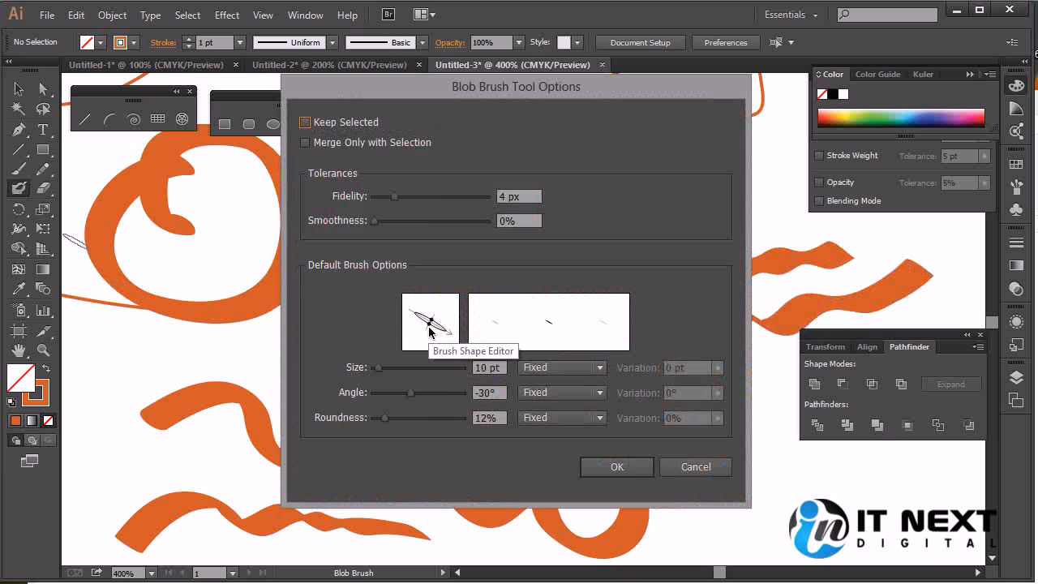
pyautogui.moveTo(432, 328); pyautogui.dragTo(420, 343)
pyautogui.moveTo(373, 220); pyautogui.dragTo(515, 225)
pyautogui.click(616, 467)
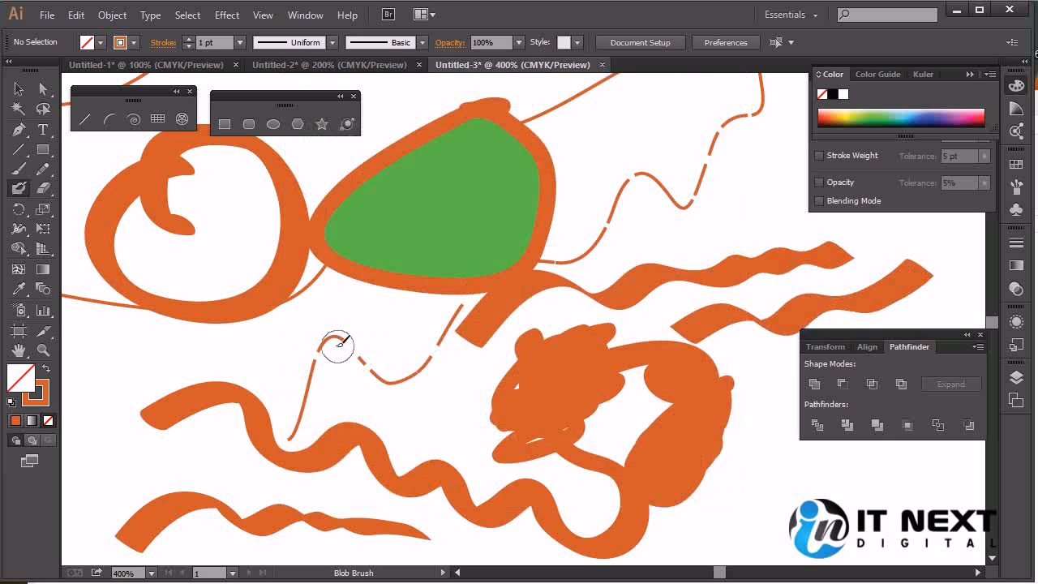
pyautogui.moveTo(130, 367)
pyautogui.mouseDown()
pyautogui.moveTo(387, 341)
pyautogui.moveTo(525, 312)
pyautogui.mouseUp()
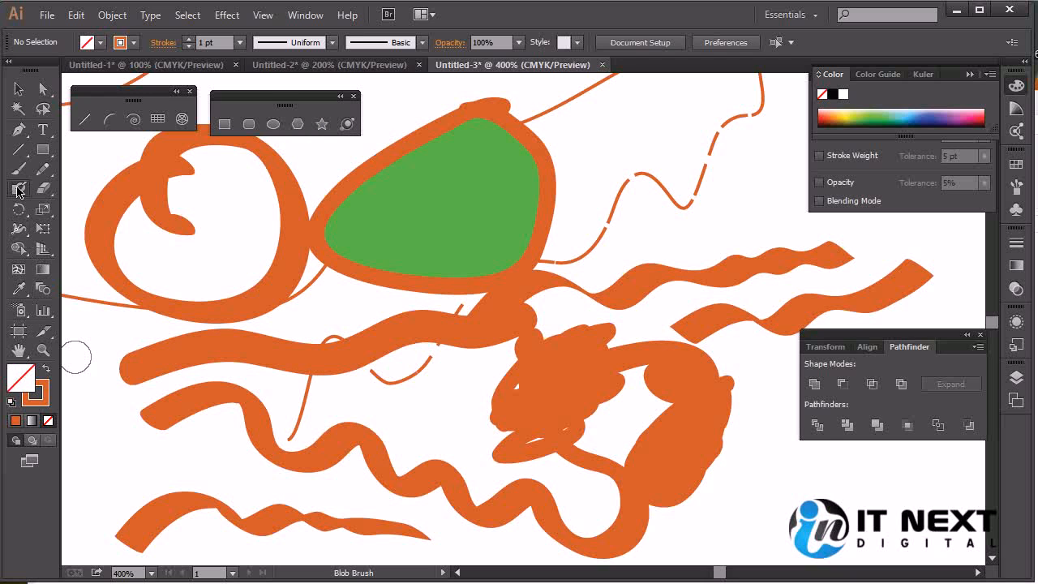
# Set the Blob Brush roundness to 24% and paint a stroke in the empty area right of the lower wavy stroke
pyautogui.doubleClick(18, 190)
pyautogui.moveTo(446, 315); pyautogui.dragTo(439, 328)
pyautogui.click(617, 466)
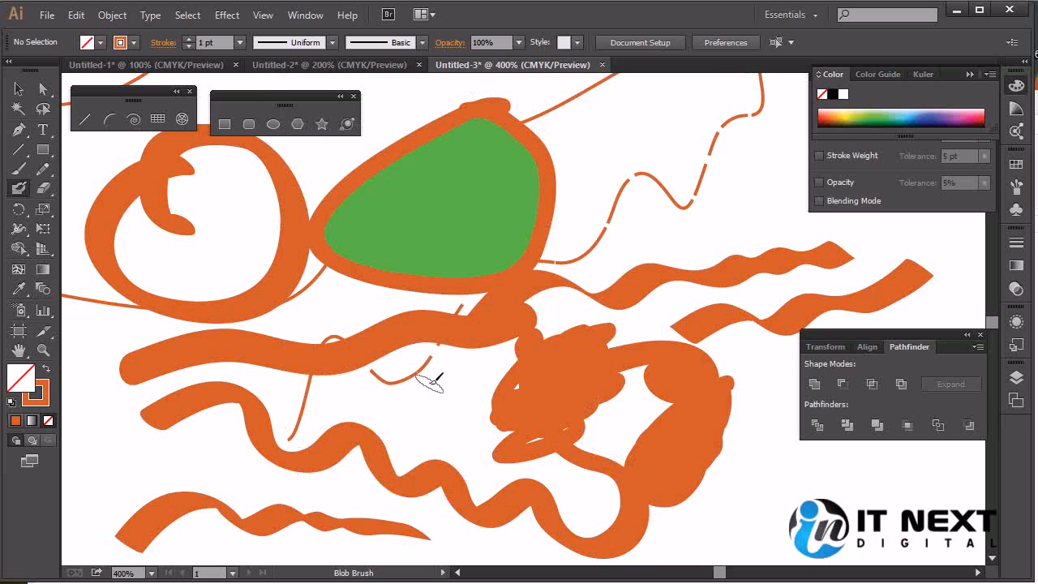
pyautogui.moveTo(714, 515)
pyautogui.mouseDown()
pyautogui.moveTo(777, 478)
pyautogui.moveTo(815, 501)
pyautogui.moveTo(942, 462)
pyautogui.moveTo(971, 444)
pyautogui.mouseUp()
# Paint overlapping Blob Brush strokes in an empty area at 2400% zoom, and delete the merged shape
pyautogui.moveTo(477, 266); pyautogui.dragTo(571, 337)
pyautogui.hotkey('ctrl', '=')
pyautogui.hotkey('ctrl', '=')
pyautogui.hotkey('ctrl', '=')
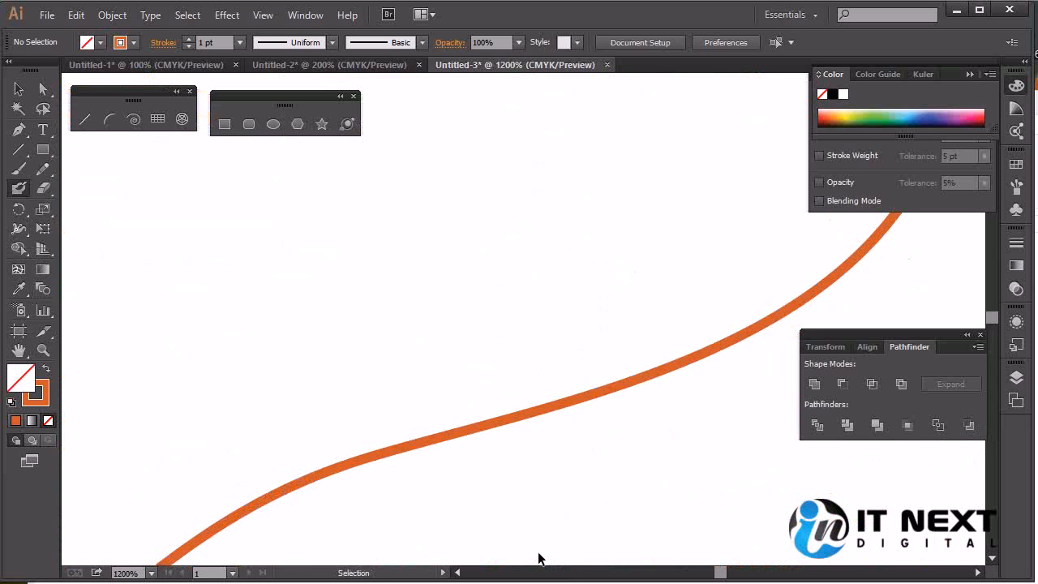
pyautogui.hotkey('ctrl', '=')
pyautogui.hotkey('ctrl', '=')
pyautogui.moveTo(612, 414); pyautogui.dragTo(714, 510)
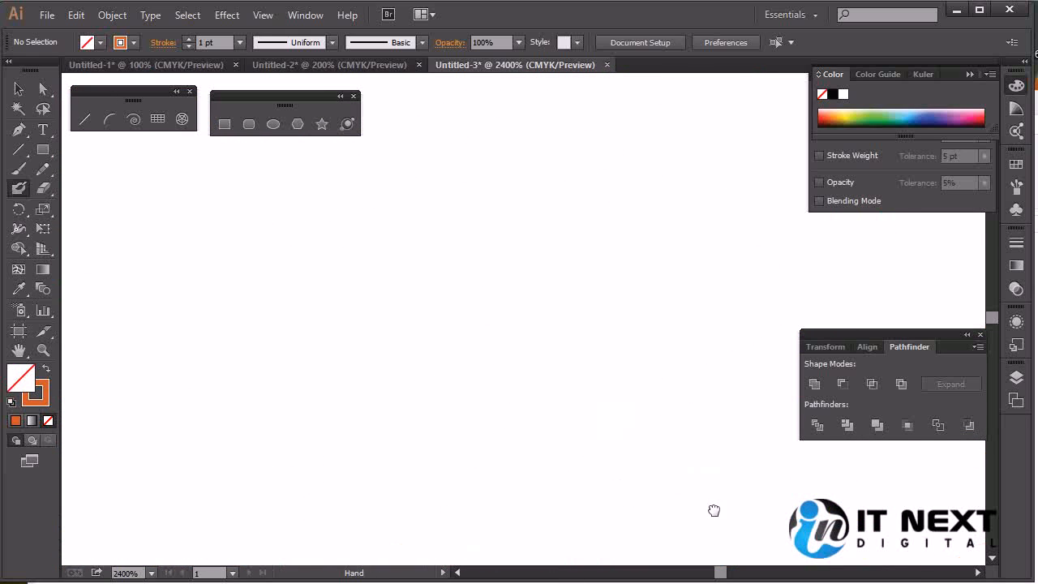
pyautogui.moveTo(230, 462)
pyautogui.mouseDown()
pyautogui.moveTo(851, 294)
pyautogui.moveTo(879, 267)
pyautogui.mouseUp()
pyautogui.moveTo(144, 262)
pyautogui.mouseDown()
pyautogui.moveTo(272, 200)
pyautogui.moveTo(811, 209)
pyautogui.mouseUp()
pyautogui.keyDown('ctrl'); pyautogui.click(584, 325); pyautogui.keyUp('ctrl')
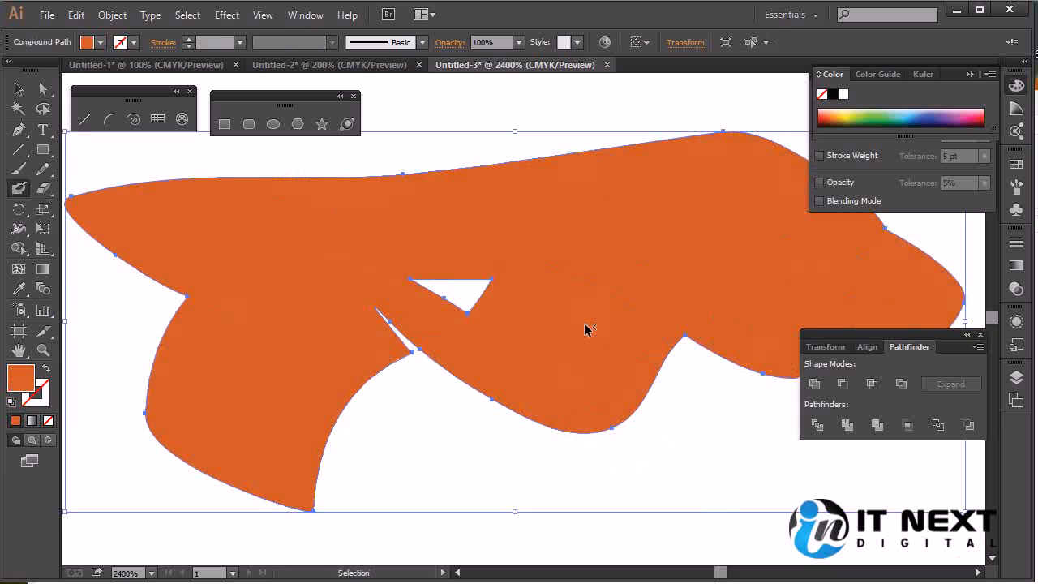
pyautogui.press('Delete')
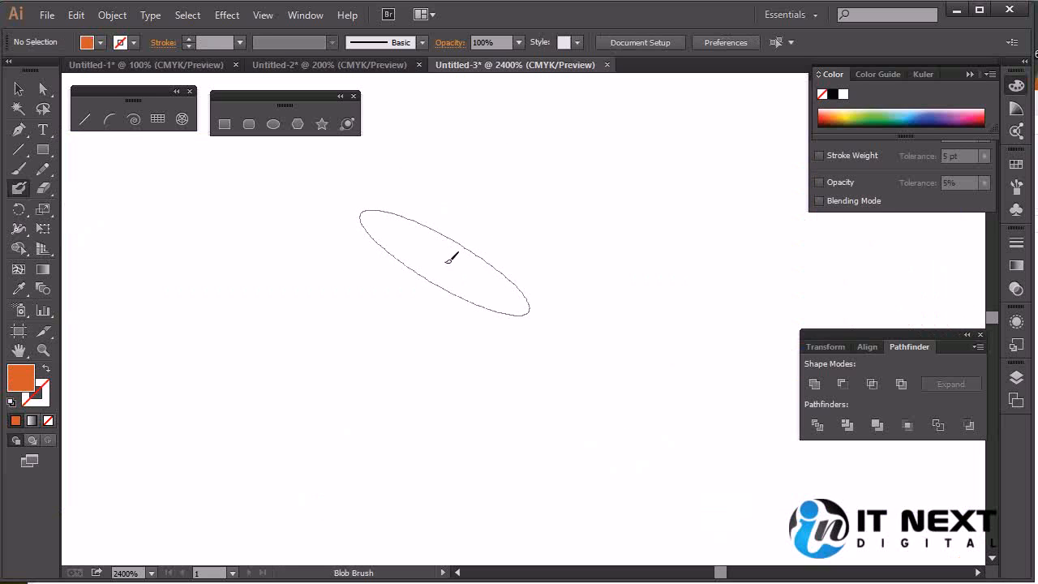
# Reshape the Blob Brush tip from a flat ellipse back to a full circle
pyautogui.doubleClick(26, 187)
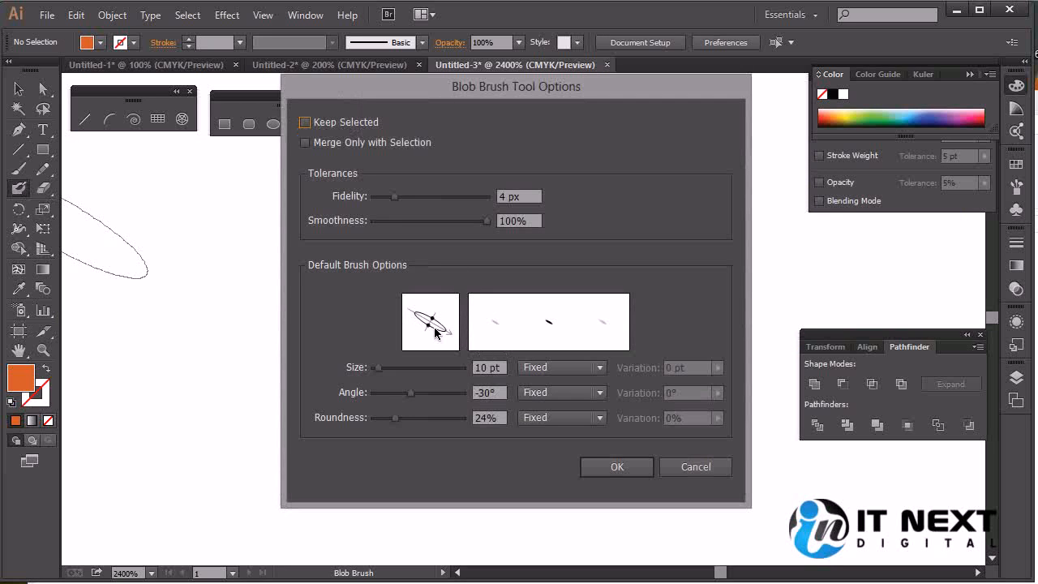
pyautogui.moveTo(428, 328); pyautogui.dragTo(418, 346)
pyautogui.click(616, 466)
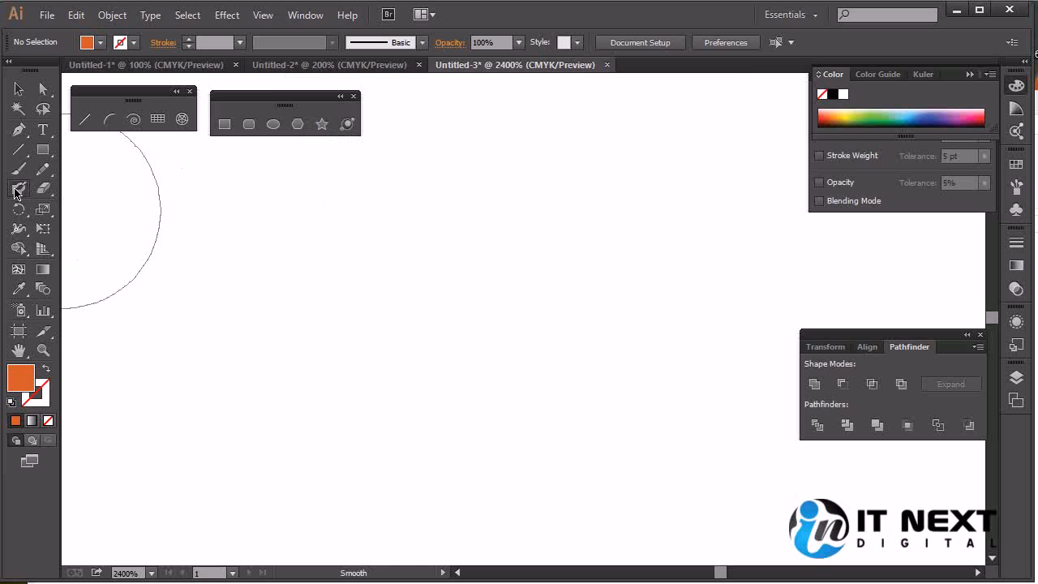
# Set the Blob Brush size to 137 pt, try a stroke in an empty area of the artboard, and undo it
pyautogui.doubleClick(17, 190)
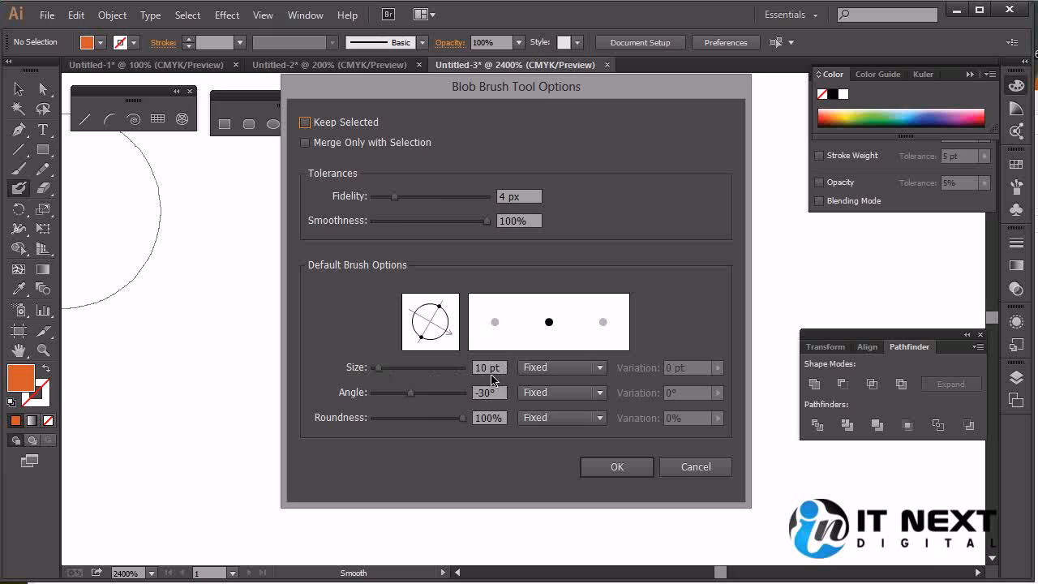
pyautogui.moveTo(383, 369)
pyautogui.mouseDown()
pyautogui.moveTo(446, 368)
pyautogui.moveTo(429, 377)
pyautogui.mouseUp()
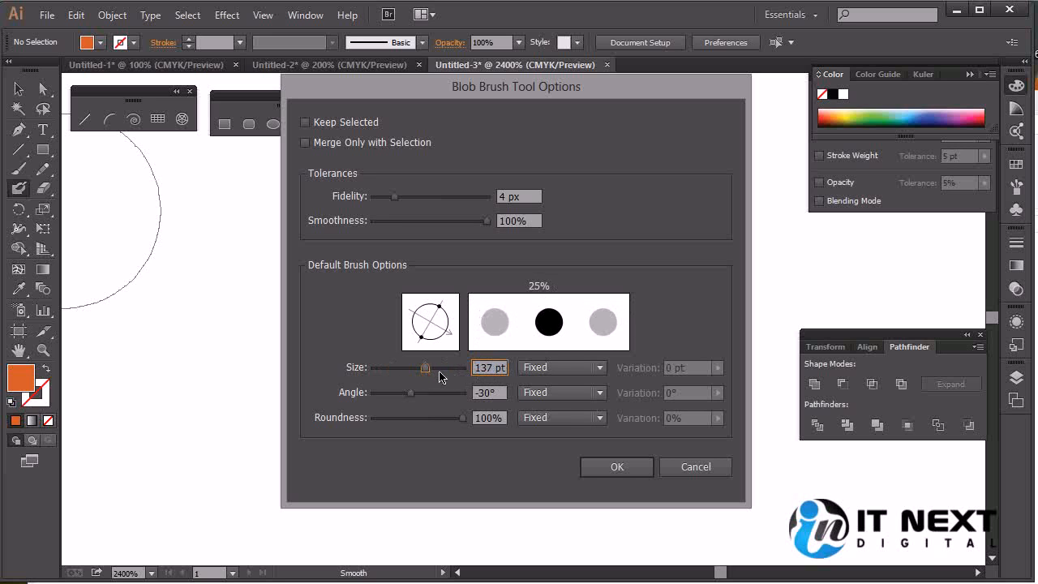
pyautogui.click(632, 470)
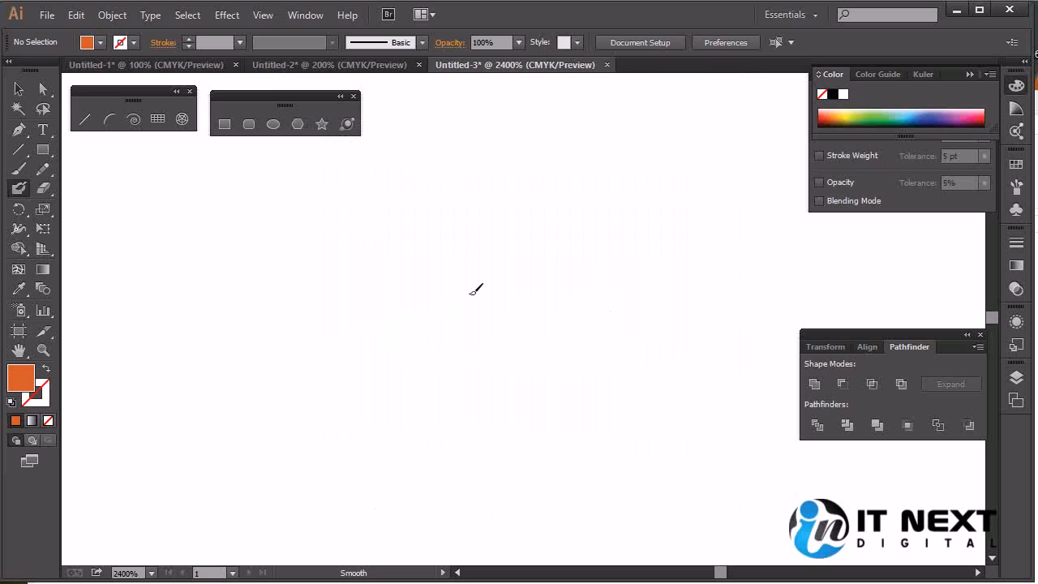
pyautogui.scroll(-8, 483, 324)
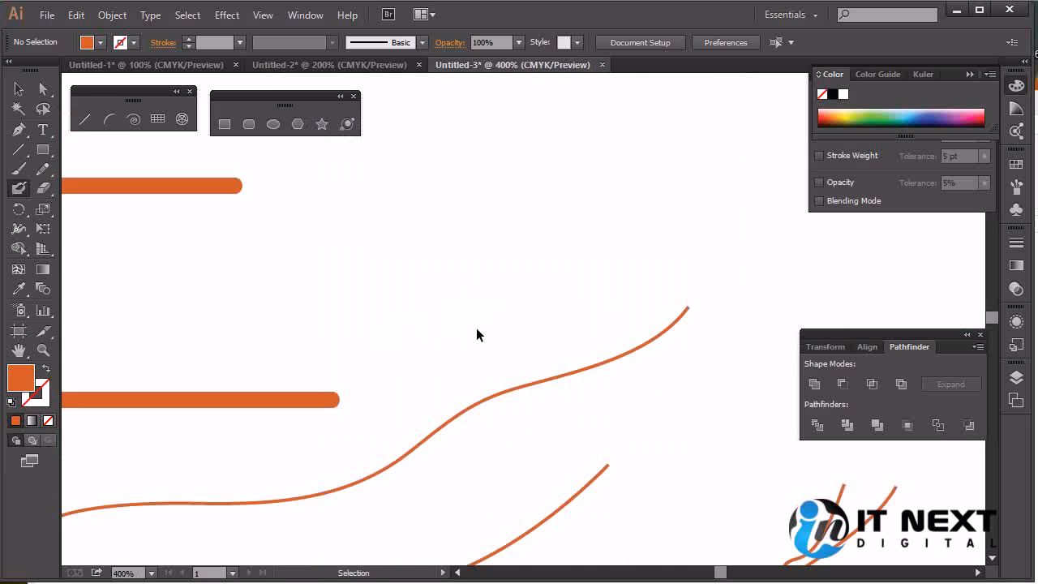
pyautogui.moveTo(496, 289)
pyautogui.mouseDown()
pyautogui.moveTo(547, 234)
pyautogui.moveTo(517, 295)
pyautogui.moveTo(568, 317)
pyautogui.mouseUp()
pyautogui.hotkey('ctrl', 'z')
# Set the Blob Brush size to 12 pt, paint a winding test stroke beside the horizontal lines, and undo it
pyautogui.doubleClick(18, 187)
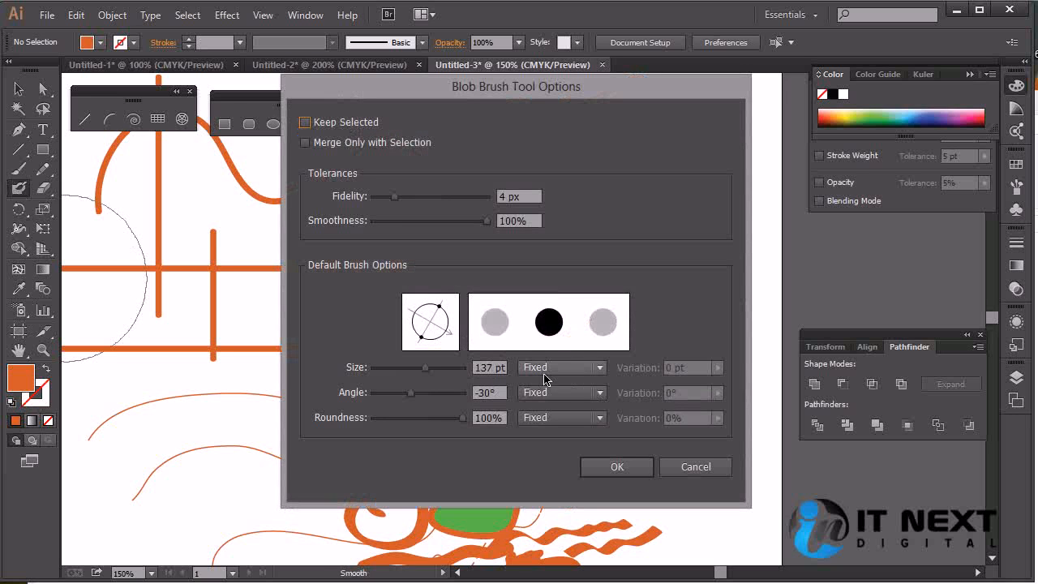
pyautogui.moveTo(425, 369); pyautogui.dragTo(379, 375)
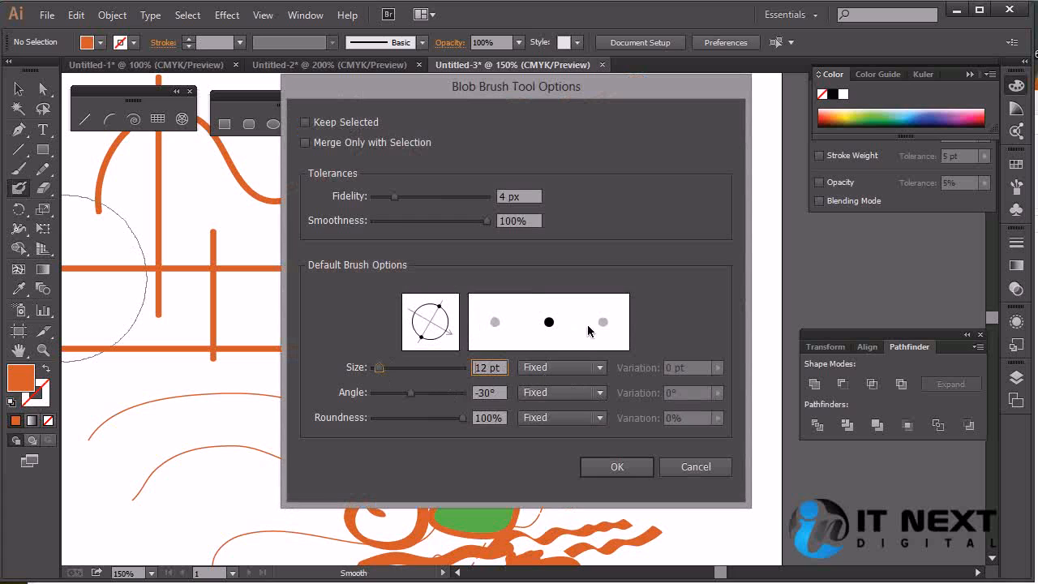
pyautogui.click(617, 467)
pyautogui.moveTo(616, 192)
pyautogui.mouseDown()
pyautogui.moveTo(553, 272)
pyautogui.moveTo(721, 284)
pyautogui.moveTo(722, 456)
pyautogui.mouseUp()
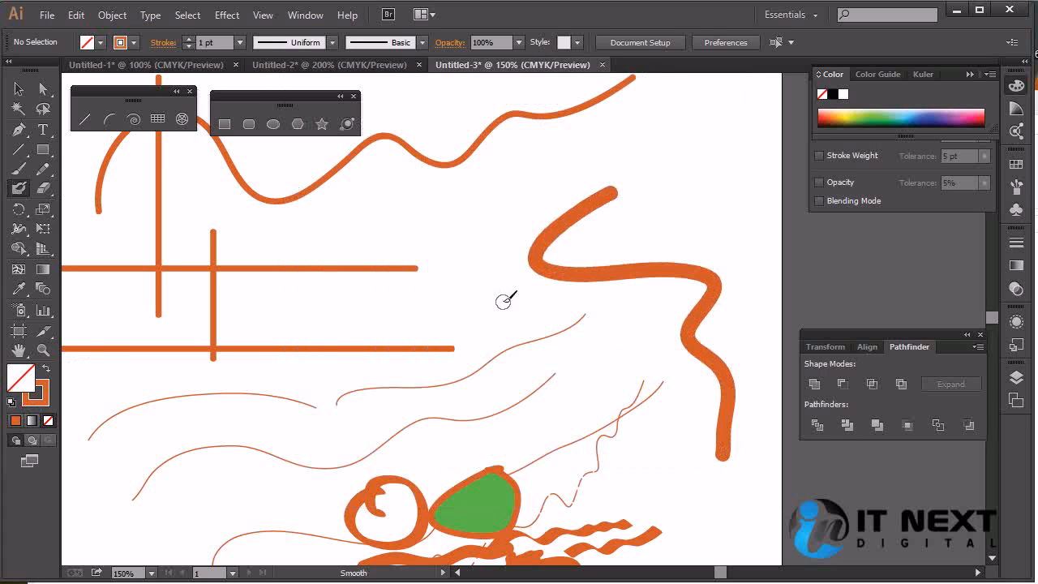
pyautogui.hotkey('ctrl', 'z')
# Switch to the Paintbrush with a 5 pt stroke, paint a wavy denim-pattern stroke in the empty area, and undo it
pyautogui.doubleClick(18, 168)
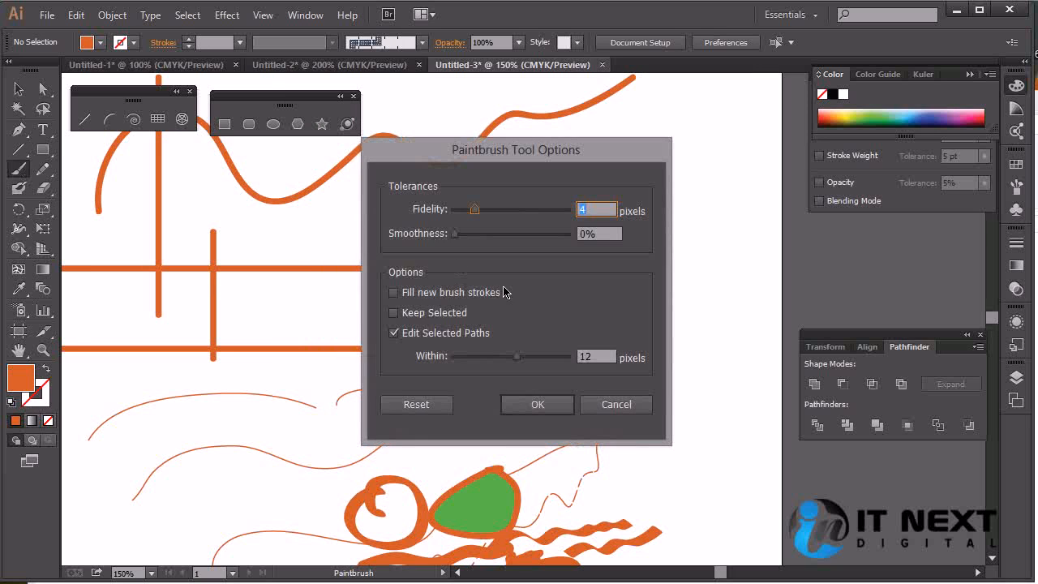
pyautogui.click(615, 407)
pyautogui.click(25, 171)
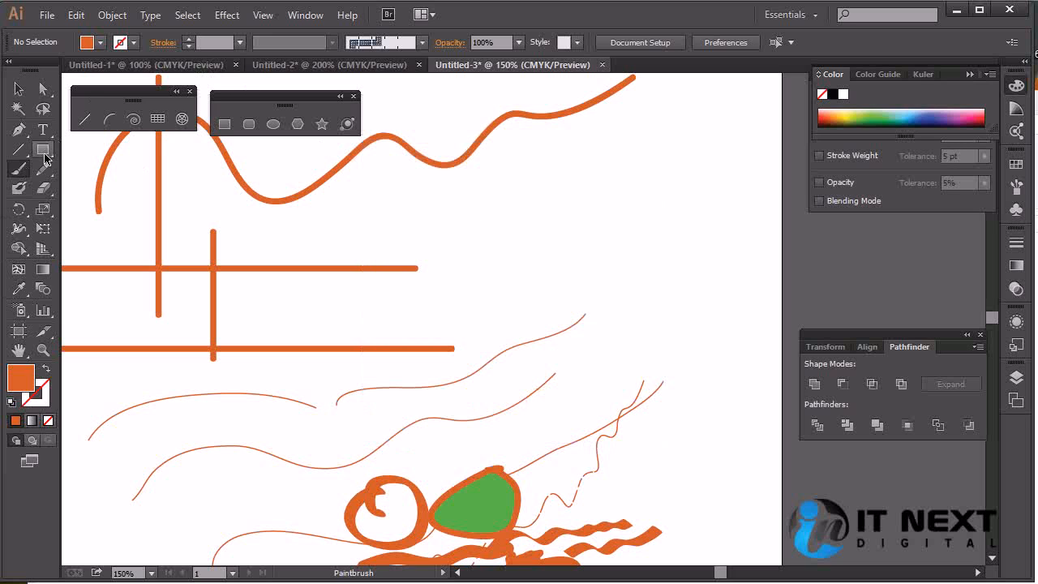
pyautogui.click(239, 47)
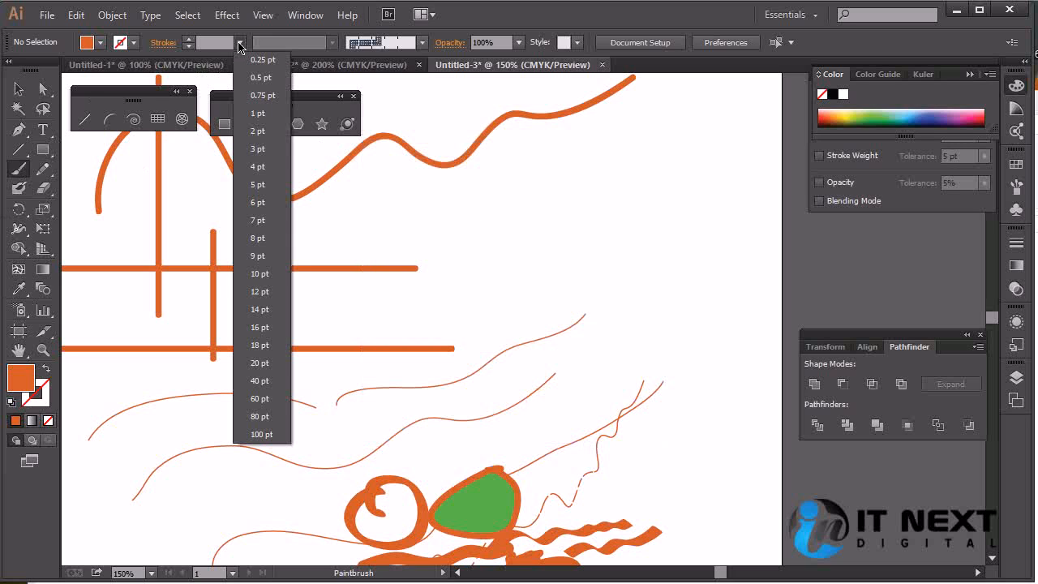
pyautogui.click(264, 185)
pyautogui.moveTo(728, 158); pyautogui.dragTo(729, 157)
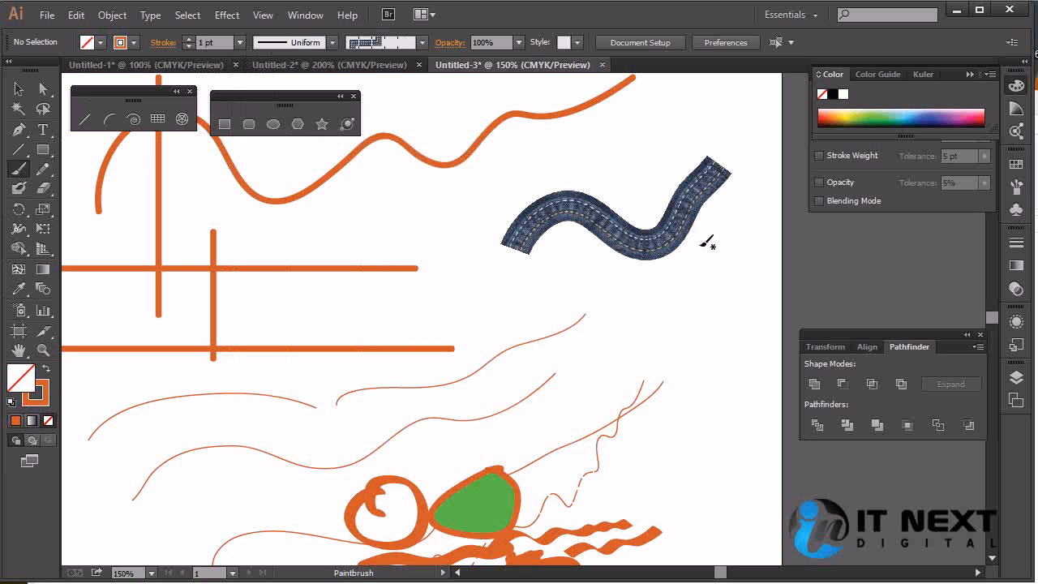
pyautogui.hotkey('ctrl', 'z')
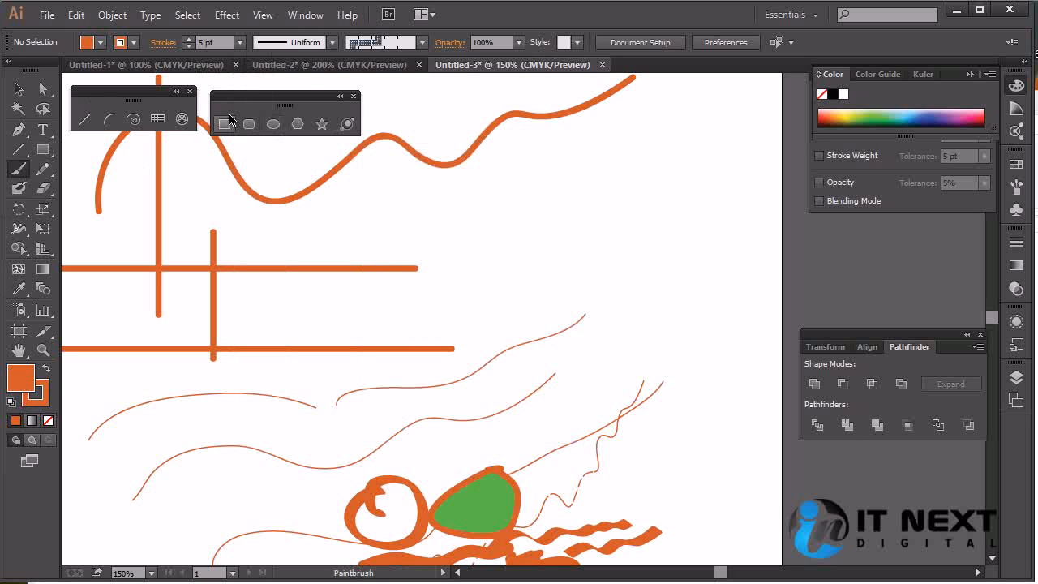
# Choose the 5 pt. Round brush for the Paintbrush, paint a wavy test stroke below the upper wave, and undo it
pyautogui.click(421, 42)
pyautogui.moveTo(416, 127); pyautogui.dragTo(425, 81)
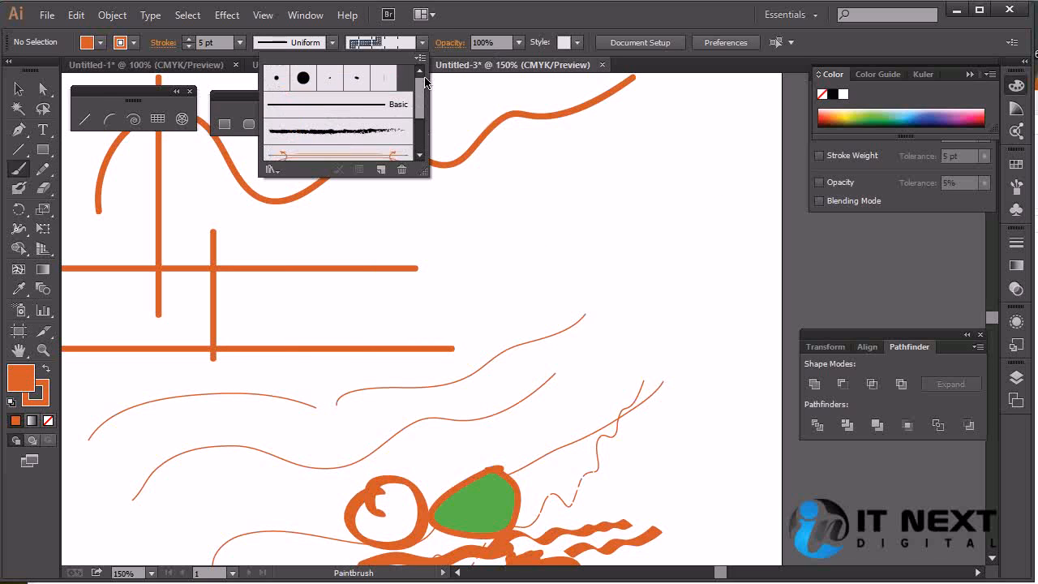
pyautogui.click(276, 78)
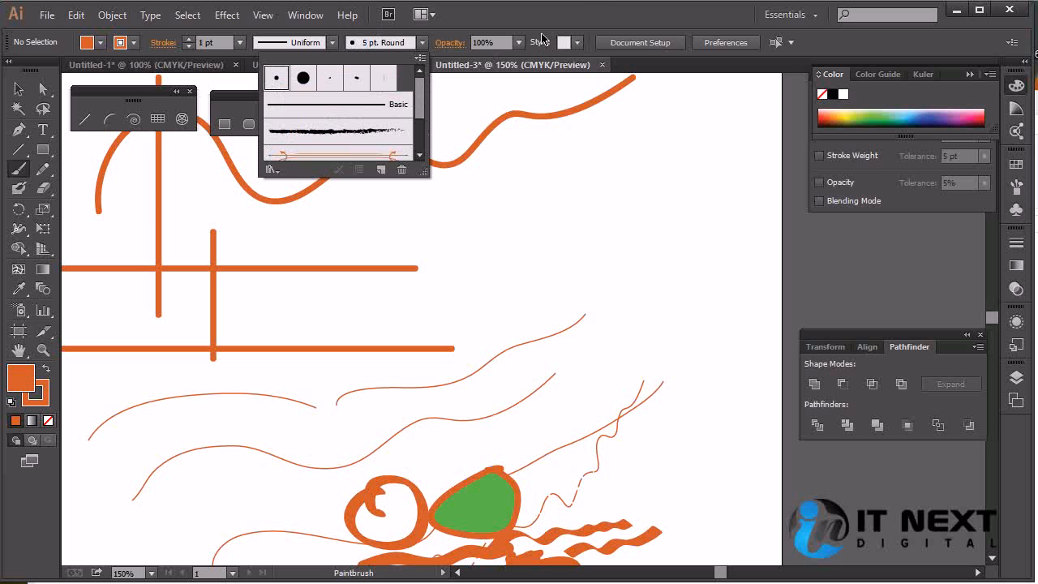
pyautogui.moveTo(398, 225); pyautogui.dragTo(702, 116)
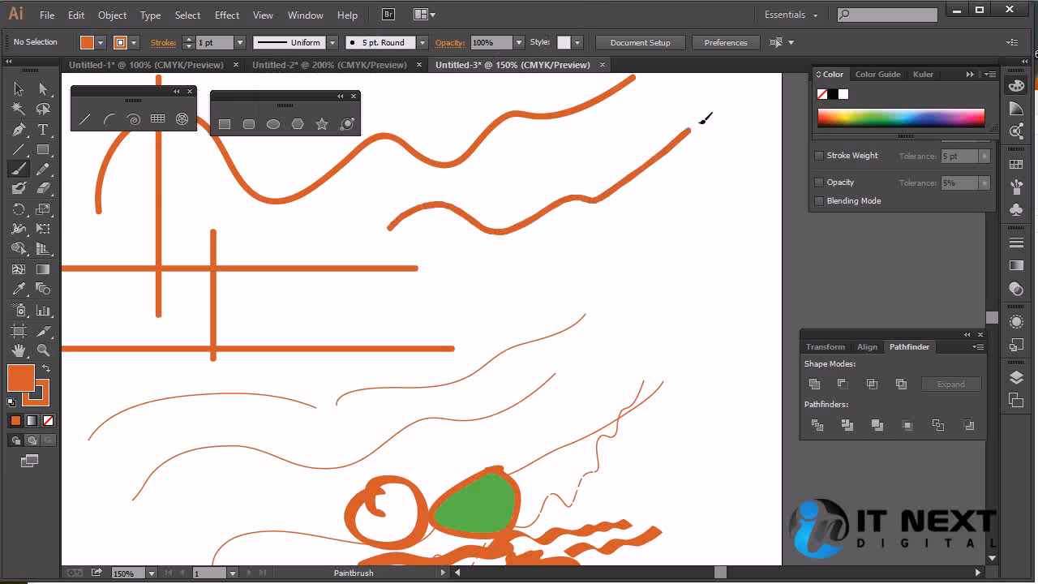
pyautogui.hotkey('ctrl', 'z')
# Try a short Blob Brush stroke in the empty area beside the horizontal lines and undo it
pyautogui.hotkey('shift', 'b')
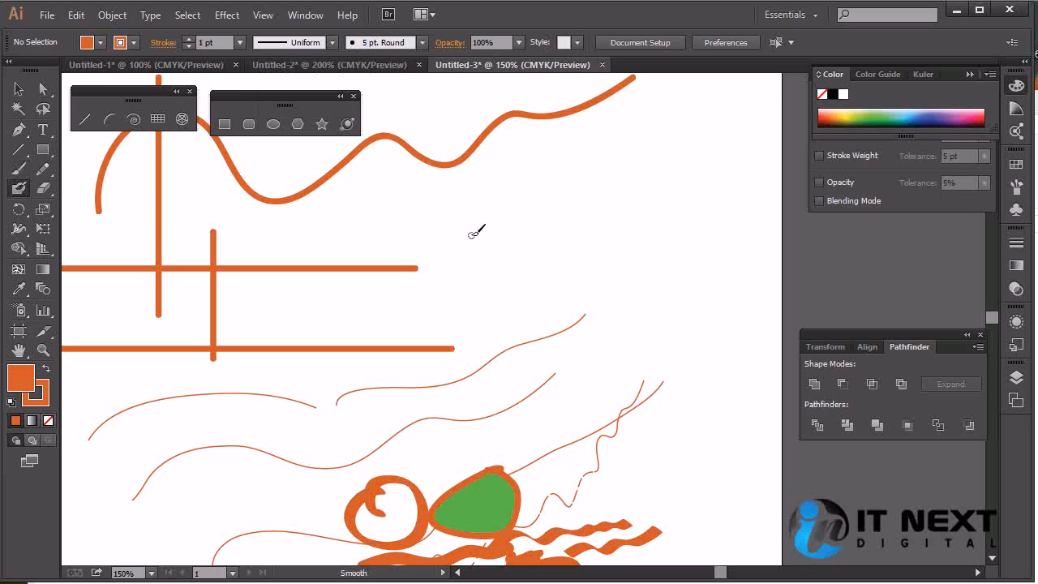
pyautogui.moveTo(470, 232); pyautogui.dragTo(496, 235)
pyautogui.hotkey('ctrl', 'z')
# Try larger and smaller Blob Brush tips, and with an enlarged tip paint a solid two-lobed blob right of the horizontal lines
pyautogui.hotkey('shift', 'b')
pyautogui.press('/')
pyautogui.press(']')
pyautogui.press(']')
pyautogui.press(']')
pyautogui.press(']')
pyautogui.press(']')
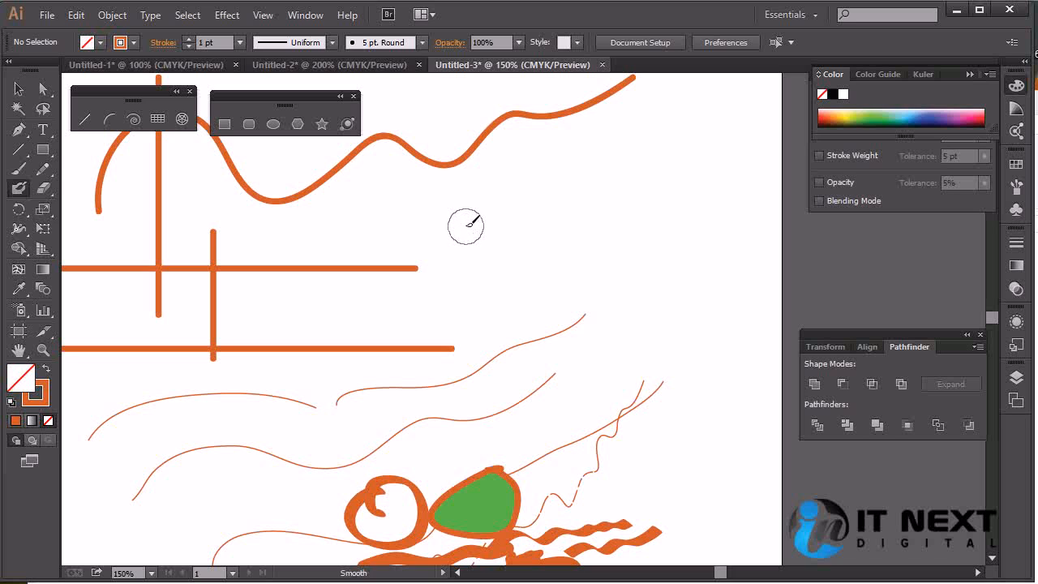
pyautogui.press(']')
pyautogui.press(']')
pyautogui.press(']')
pyautogui.press('[')
pyautogui.press('[')
pyautogui.press('[')
pyautogui.press('[')
pyautogui.press('[')
pyautogui.press('[')
pyautogui.press('[')
pyautogui.press(']')
pyautogui.press(']')
pyautogui.press(']')
pyautogui.press(']')
pyautogui.press(']')
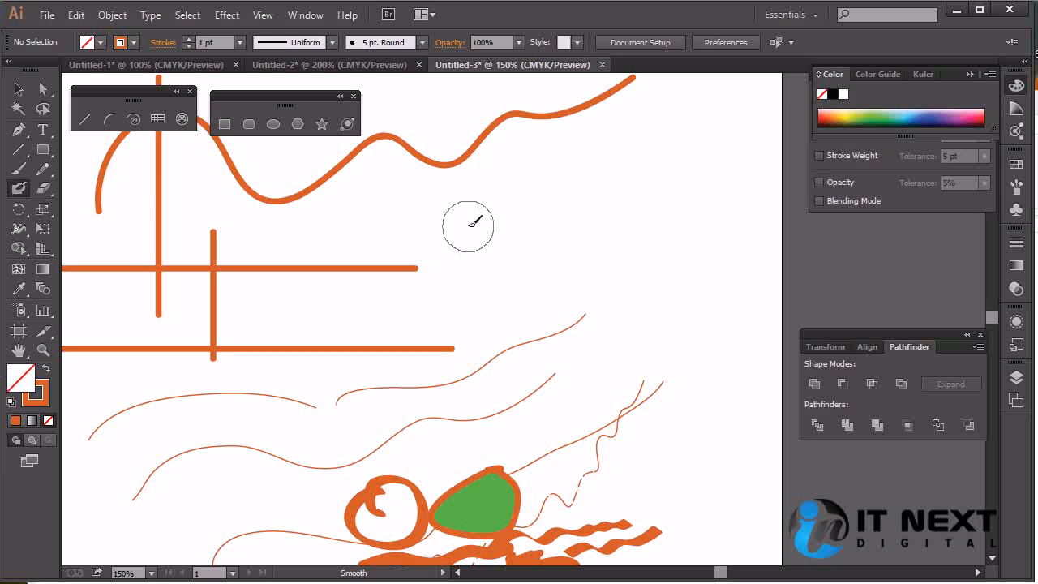
pyautogui.moveTo(589, 201)
pyautogui.mouseDown()
pyautogui.moveTo(533, 226)
pyautogui.moveTo(623, 282)
pyautogui.mouseUp()
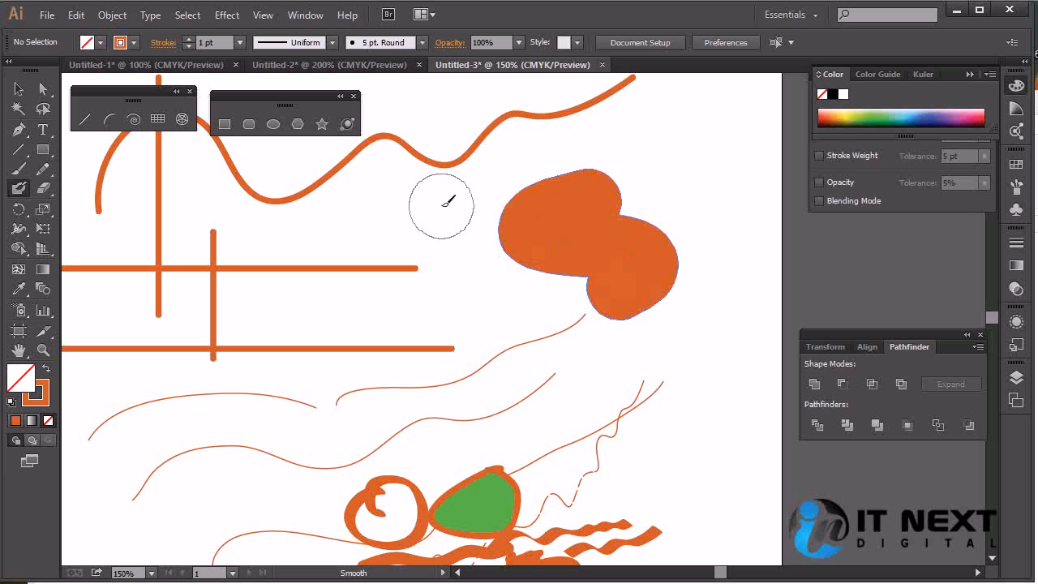
# Shrink the Blob Brush tip, paint a curved stem with a round blob joining the existing shape, and paint a larger stemmed blob over the crossing lines
pyautogui.press('[')
pyautogui.press('[')
pyautogui.press('[')
pyautogui.press('[')
pyautogui.moveTo(436, 210)
pyautogui.mouseDown()
pyautogui.moveTo(444, 235)
pyautogui.moveTo(514, 304)
pyautogui.moveTo(540, 315)
pyautogui.moveTo(514, 304)
pyautogui.moveTo(530, 301)
pyautogui.moveTo(497, 338)
pyautogui.moveTo(560, 315)
pyautogui.moveTo(489, 319)
pyautogui.moveTo(496, 286)
pyautogui.moveTo(513, 318)
pyautogui.mouseUp()
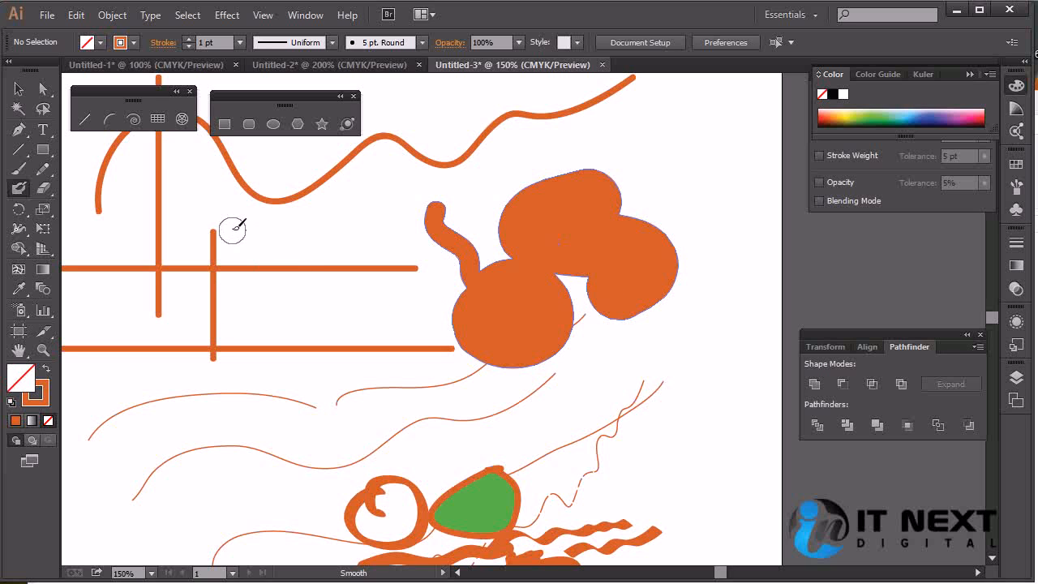
pyautogui.moveTo(226, 213)
pyautogui.mouseDown()
pyautogui.moveTo(325, 334)
pyautogui.moveTo(275, 390)
pyautogui.moveTo(382, 362)
pyautogui.moveTo(319, 320)
pyautogui.moveTo(339, 363)
pyautogui.moveTo(331, 403)
pyautogui.moveTo(276, 301)
pyautogui.moveTo(382, 318)
pyautogui.moveTo(376, 445)
pyautogui.moveTo(269, 379)
pyautogui.moveTo(268, 323)
pyautogui.moveTo(259, 326)
pyautogui.moveTo(261, 312)
pyautogui.moveTo(265, 371)
pyautogui.moveTo(315, 442)
pyautogui.moveTo(378, 438)
pyautogui.mouseUp()
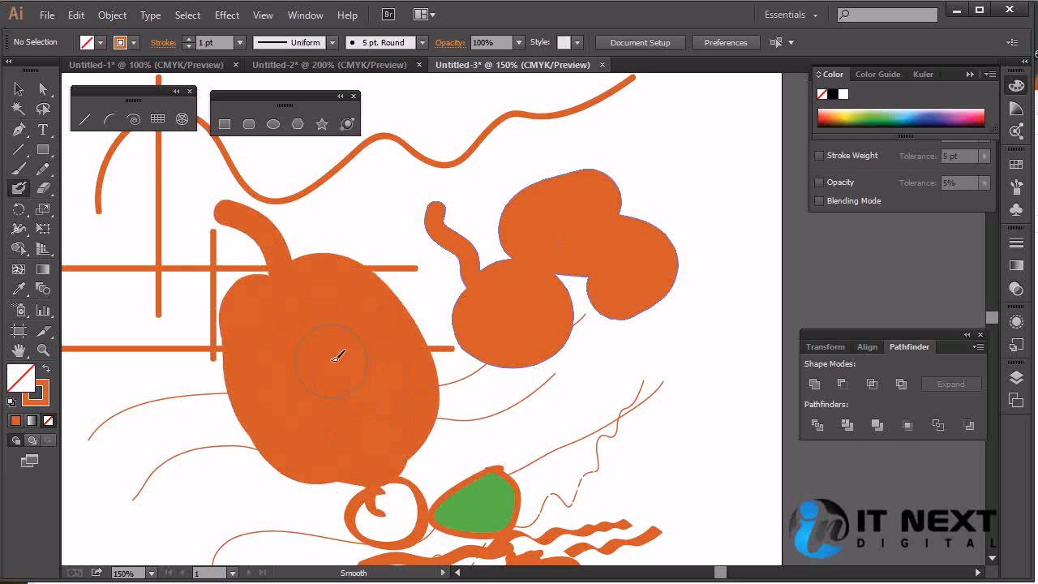
pyautogui.moveTo(271, 320)
pyautogui.mouseDown()
pyautogui.moveTo(251, 301)
pyautogui.moveTo(331, 351)
pyautogui.mouseUp()
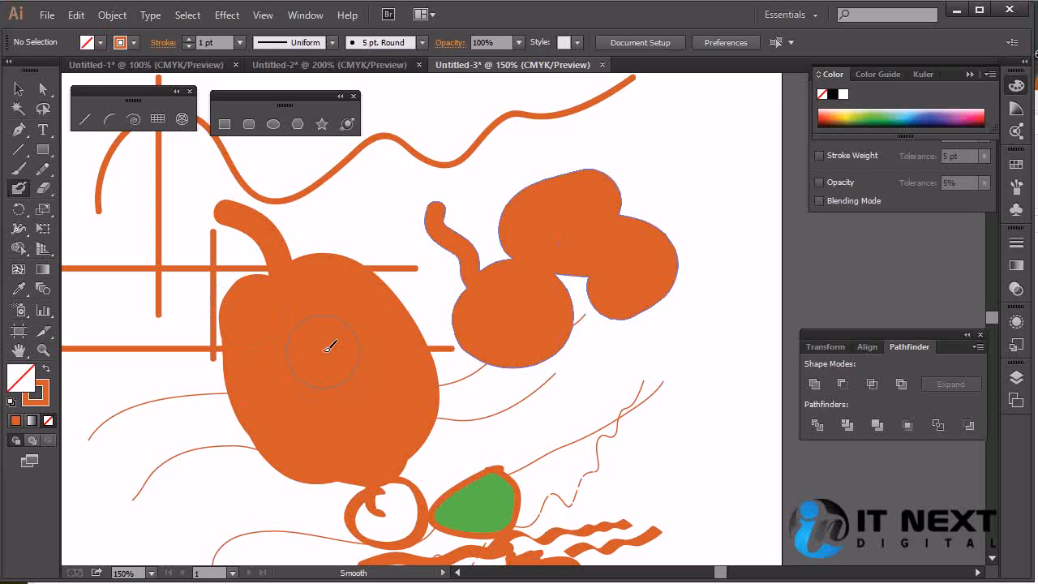